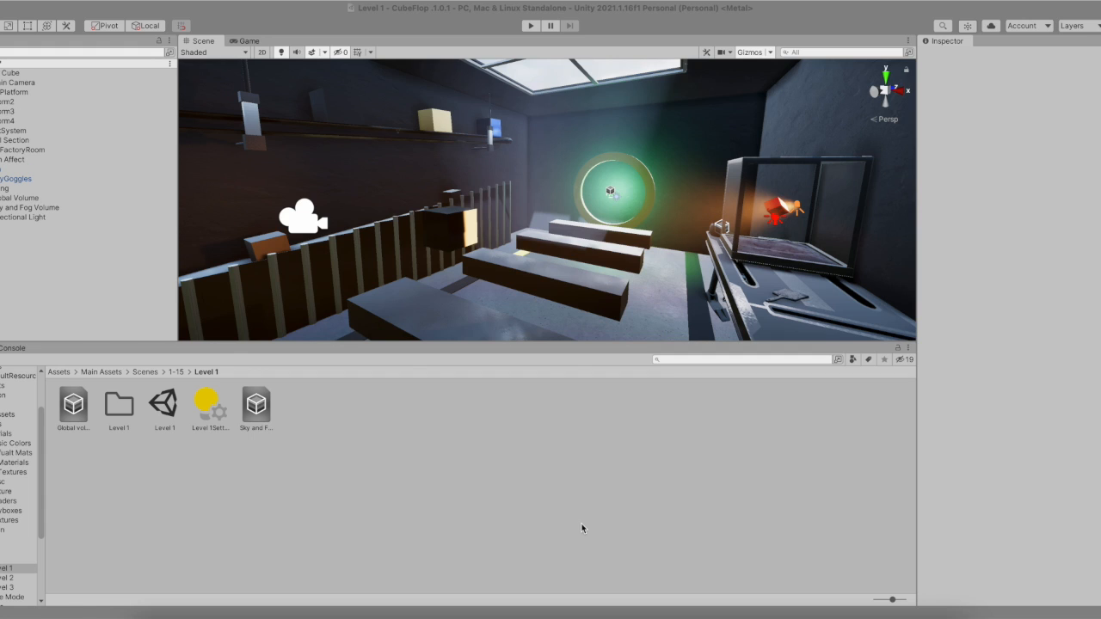
- Select the Sky and Fog Volume and toggle it off and back on to compare the scene
{"action": "left_click", "coordinate": [74, 209]}
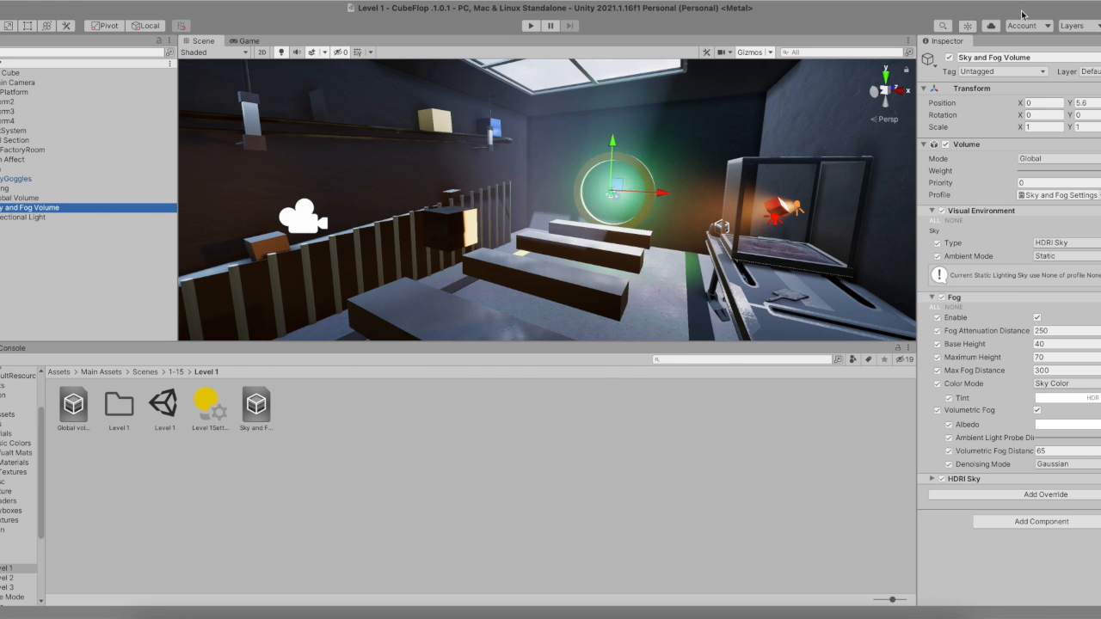
{"action": "left_click", "coordinate": [950, 57]}
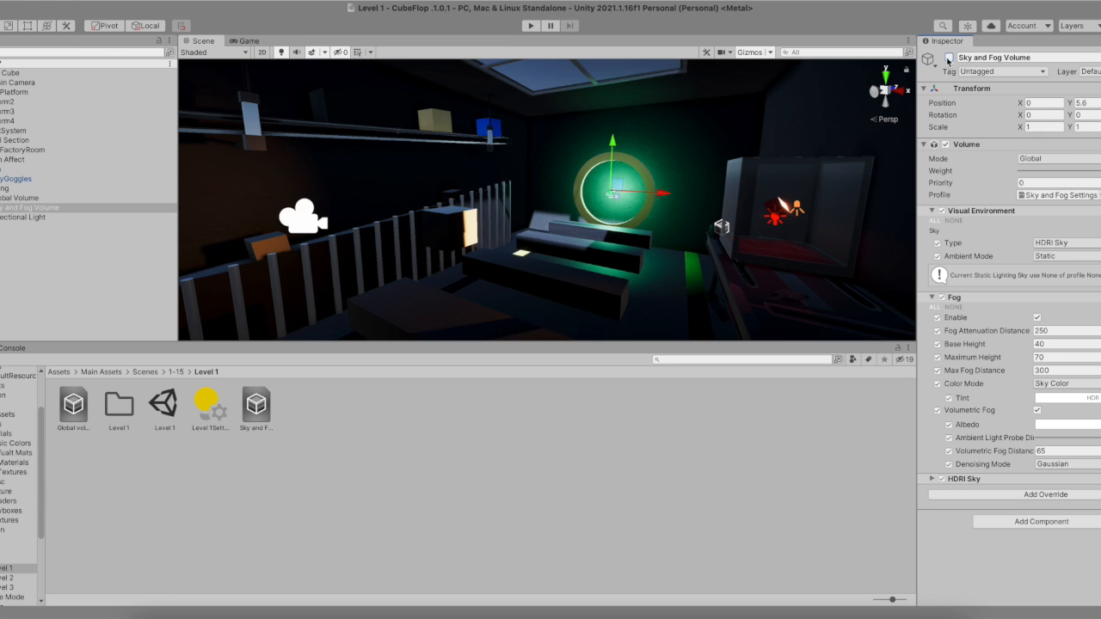
{"action": "left_click", "coordinate": [950, 58]}
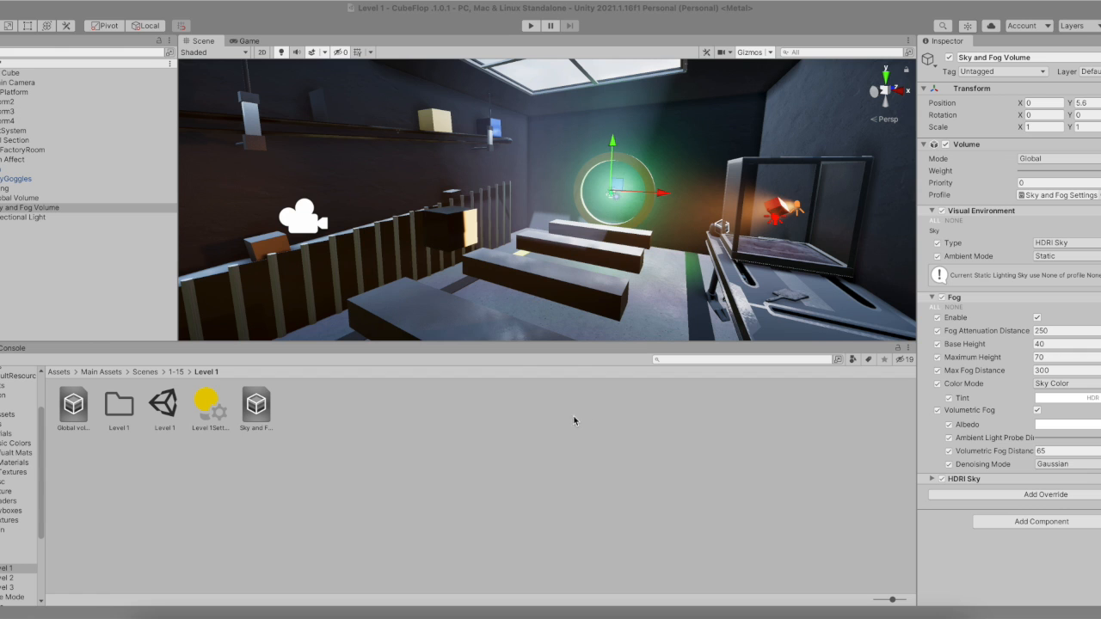
- Examine how the fog scatters light around the scene
{"action": "scroll", "coordinate": [615, 271], "scroll_direction": "down", "scroll_amount": 5}
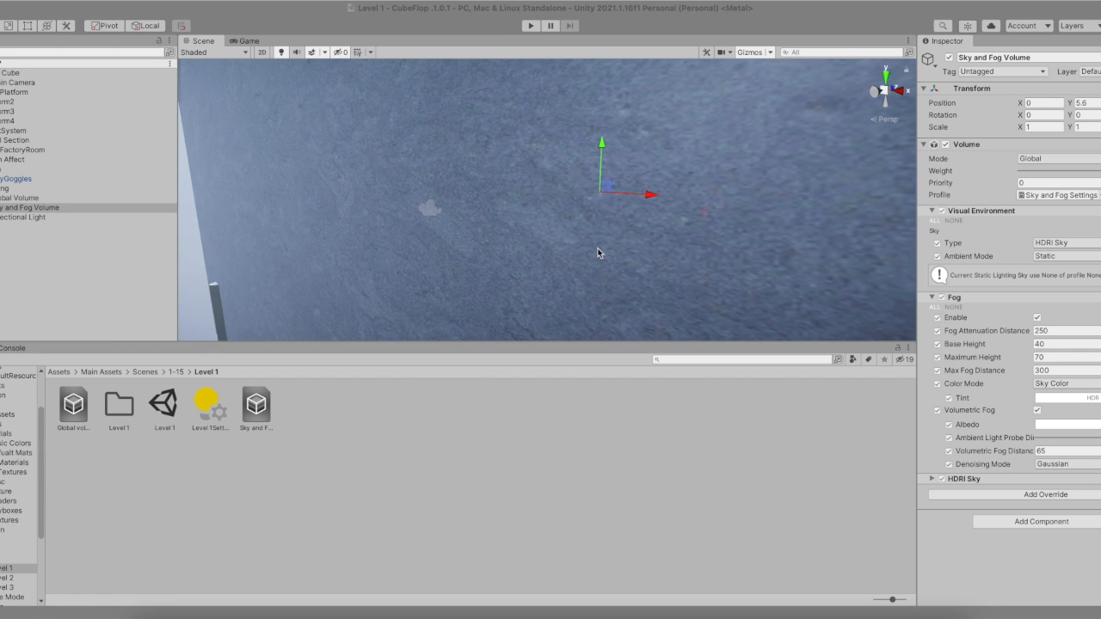
{"action": "scroll", "coordinate": [610, 233], "scroll_direction": "down", "scroll_amount": 6}
{"action": "left_click_drag", "start_coordinate": [579, 226], "coordinate": [601, 203], "text": "alt"}
{"action": "scroll", "coordinate": [600, 203], "scroll_direction": "up", "scroll_amount": 8}
{"action": "scroll", "coordinate": [600, 203], "scroll_direction": "up", "scroll_amount": 3}
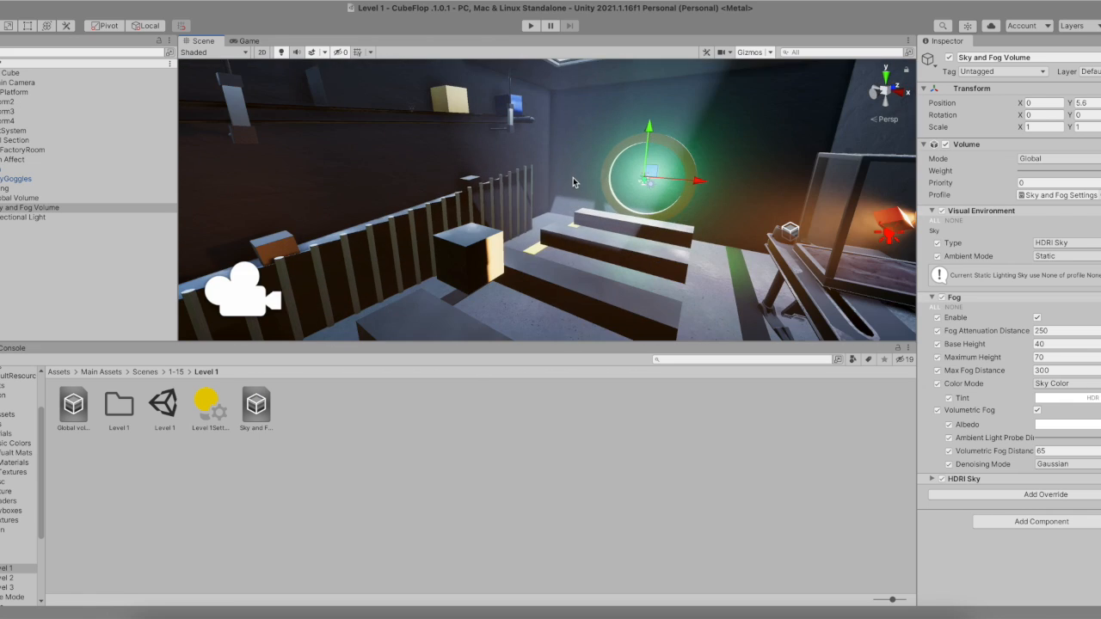
{"action": "scroll", "coordinate": [572, 177], "scroll_direction": "down", "scroll_amount": 2}
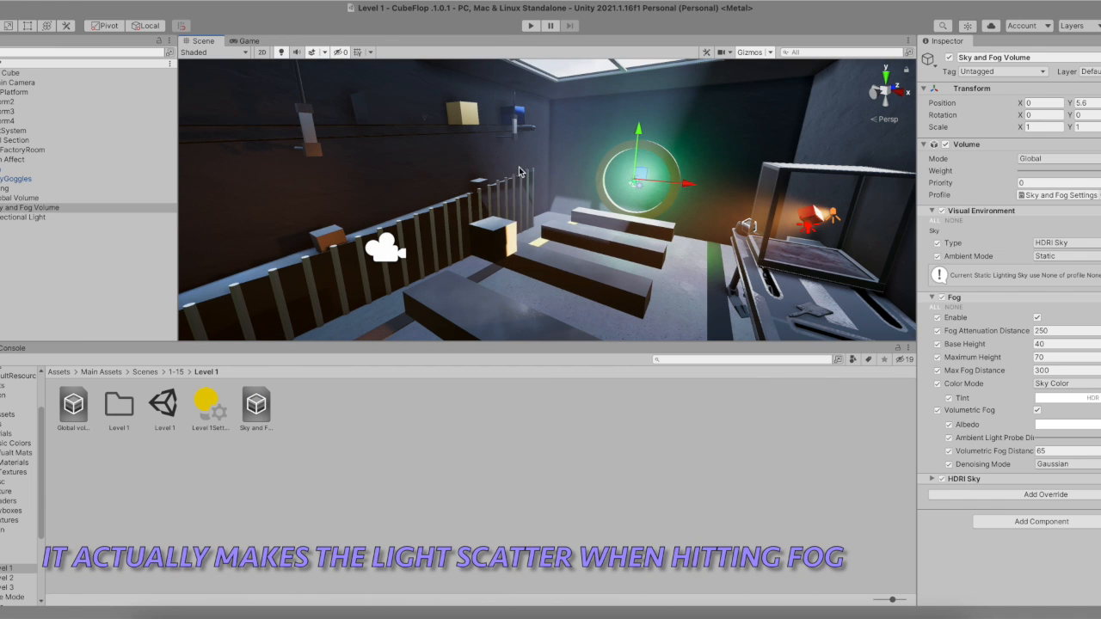
{"action": "left_click", "coordinate": [384, 296]}
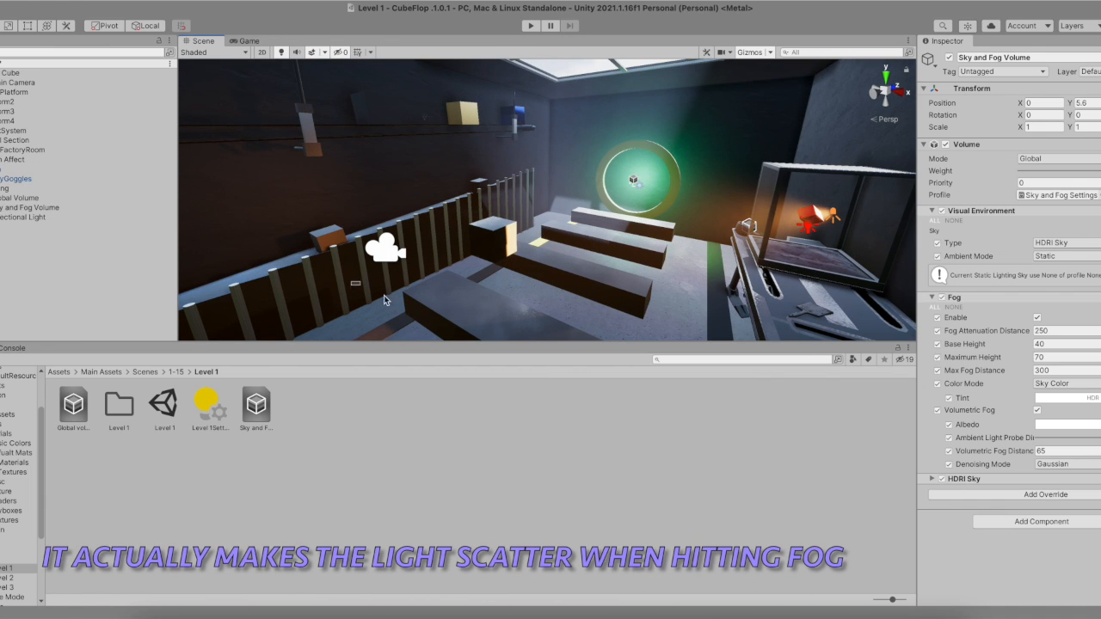
- Disable the Sky and Fog Volume object
{"action": "left_click", "coordinate": [116, 207]}
{"action": "left_click", "coordinate": [949, 62]}
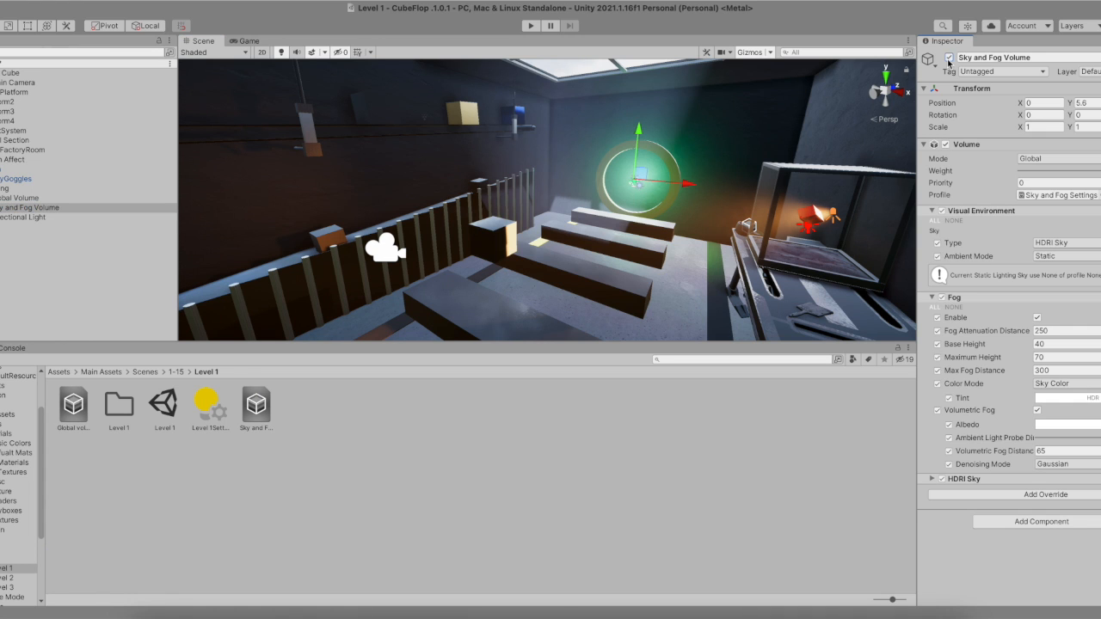
{"action": "left_click", "coordinate": [949, 58]}
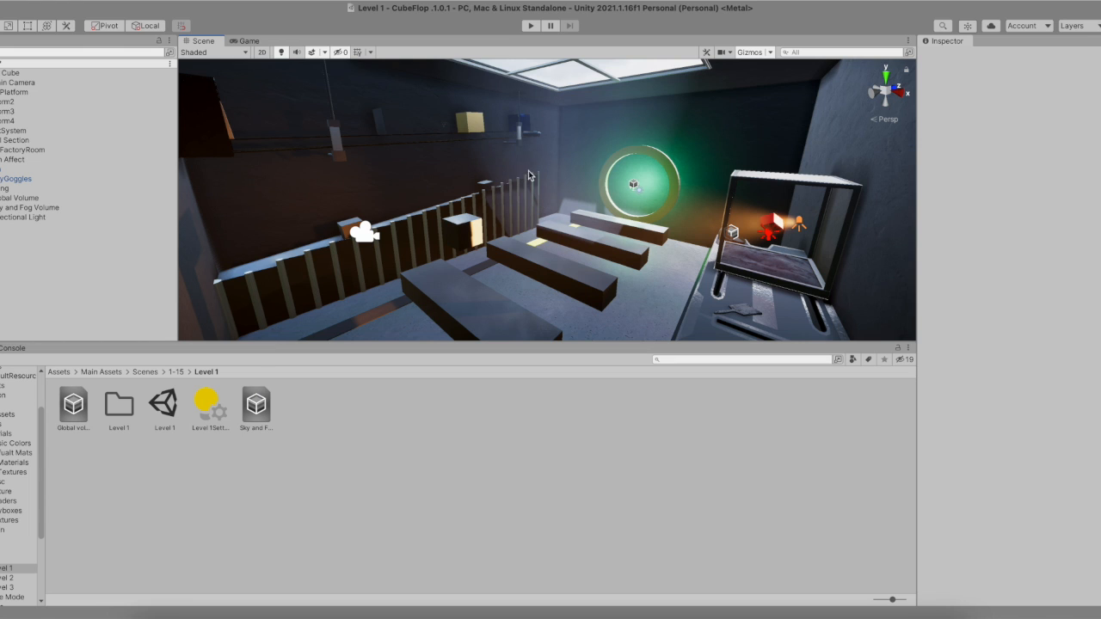
{"action": "left_click_drag", "start_coordinate": [519, 163], "coordinate": [545, 216], "text": "alt"}
{"action": "scroll", "coordinate": [564, 205], "scroll_direction": "up", "scroll_amount": 2}
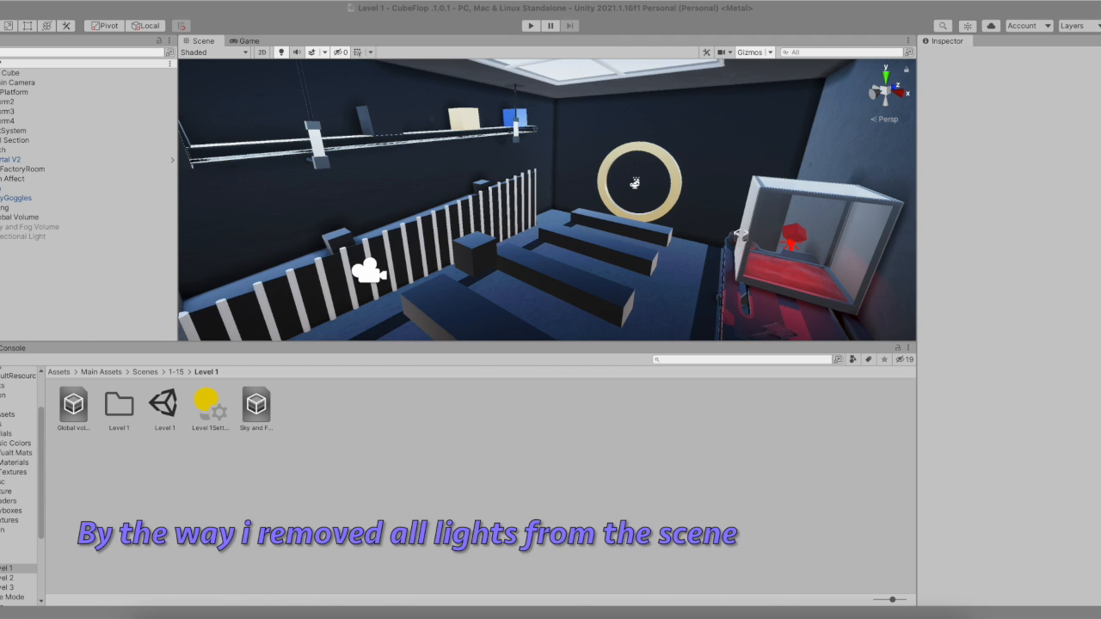
- Select the CubeFactoryRoom and then the Global Volume, switching between the Game and Scene views
{"action": "left_click", "coordinate": [7, 169]}
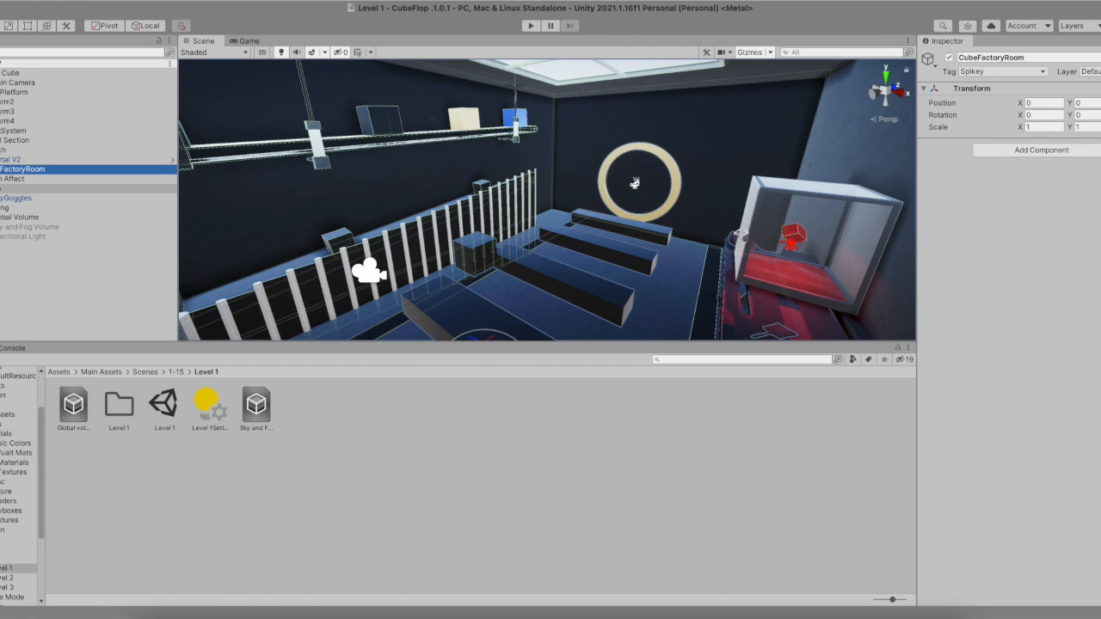
{"action": "left_click", "coordinate": [17, 267]}
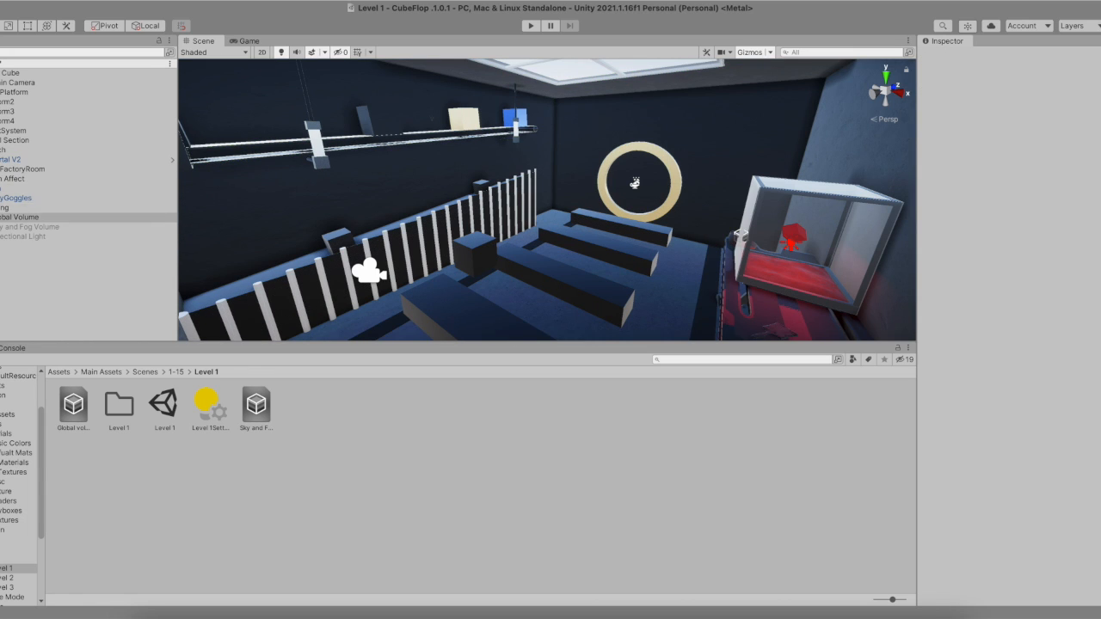
{"action": "left_click", "coordinate": [22, 217]}
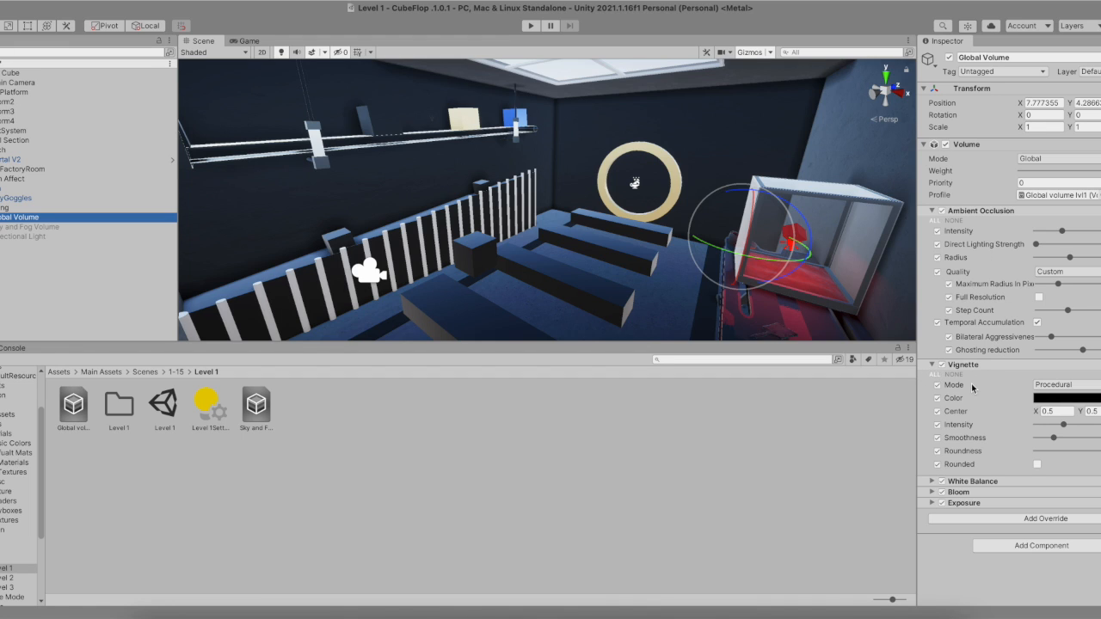
{"action": "left_click", "coordinate": [249, 41]}
{"action": "left_click", "coordinate": [203, 41]}
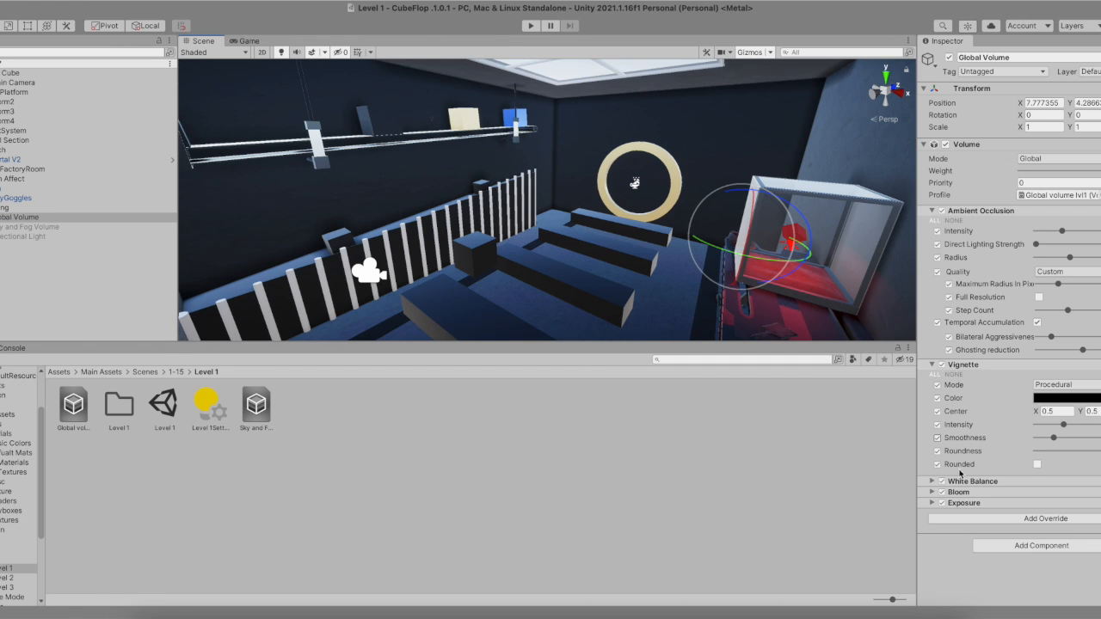
- Review the Global Volume's Vignette, White Balance, Bloom and Exposure overrides, leaving all sections collapsed
{"action": "left_click", "coordinate": [933, 365]}
{"action": "left_click", "coordinate": [933, 376]}
{"action": "left_click", "coordinate": [933, 376]}
{"action": "left_click", "coordinate": [932, 386]}
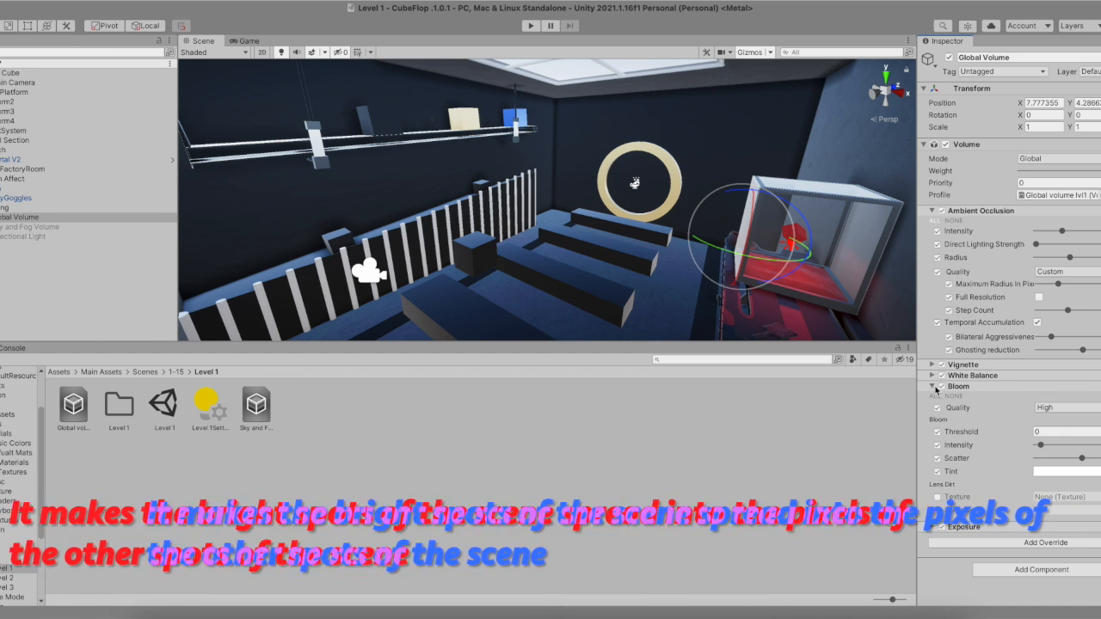
{"action": "left_click", "coordinate": [932, 386]}
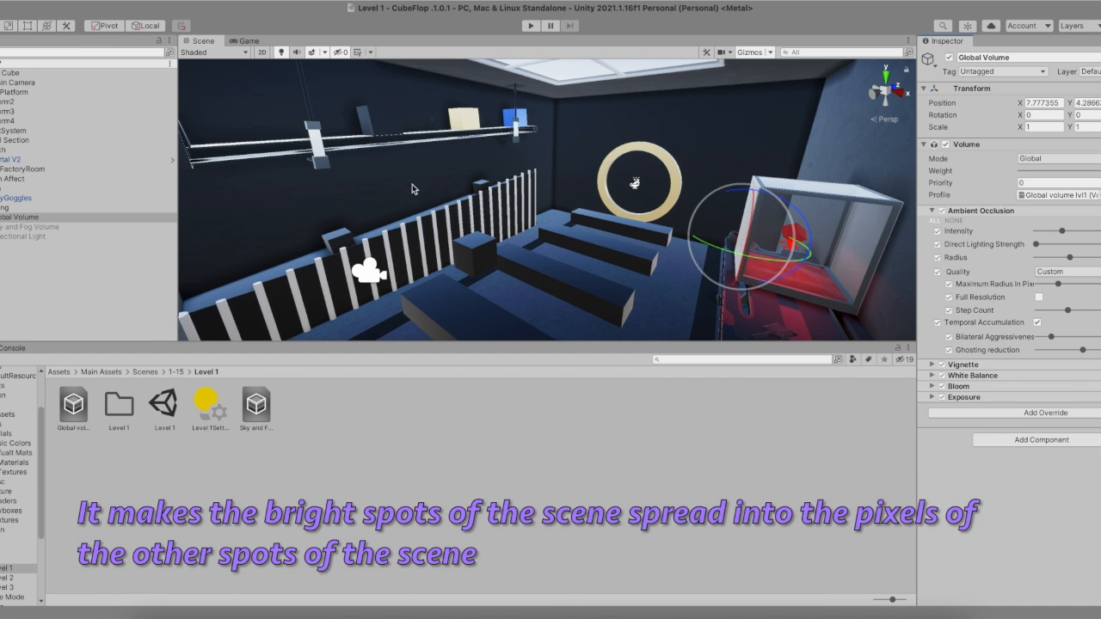
{"action": "left_click", "coordinate": [934, 398]}
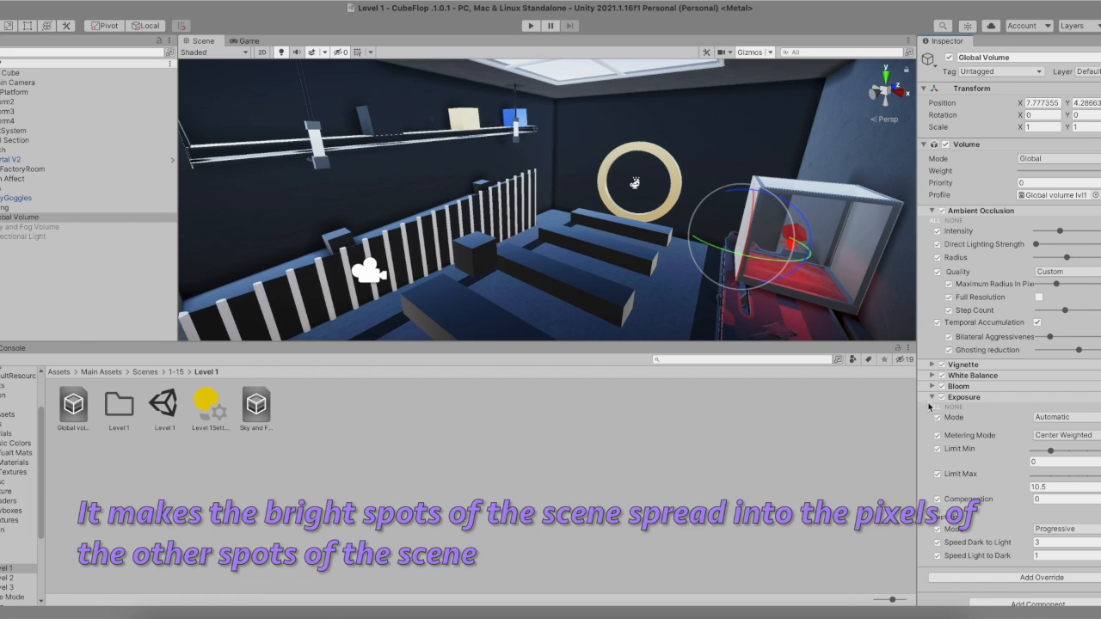
{"action": "left_click", "coordinate": [933, 397]}
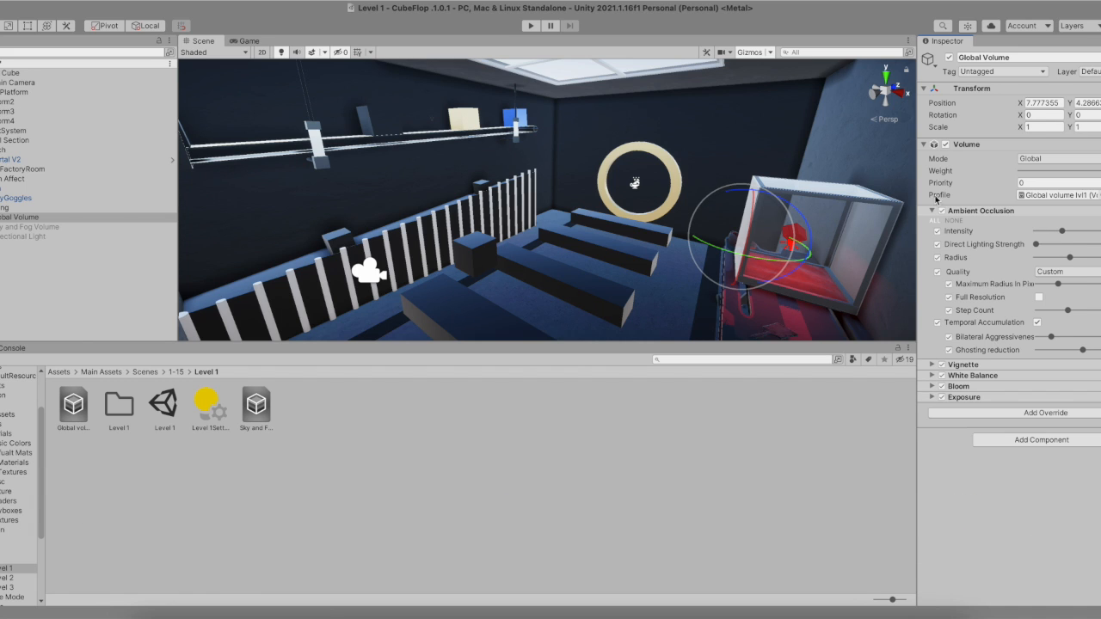
{"action": "left_click", "coordinate": [932, 211]}
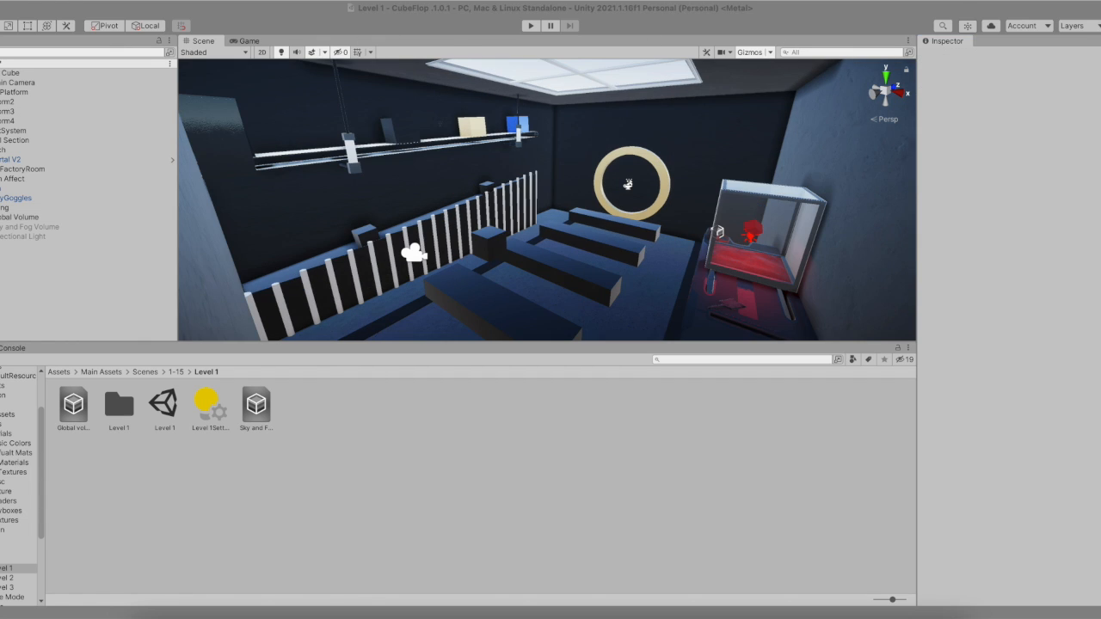
- Create a new Directional Light in the scene and select it
{"action": "left_click", "coordinate": [2, 53]}
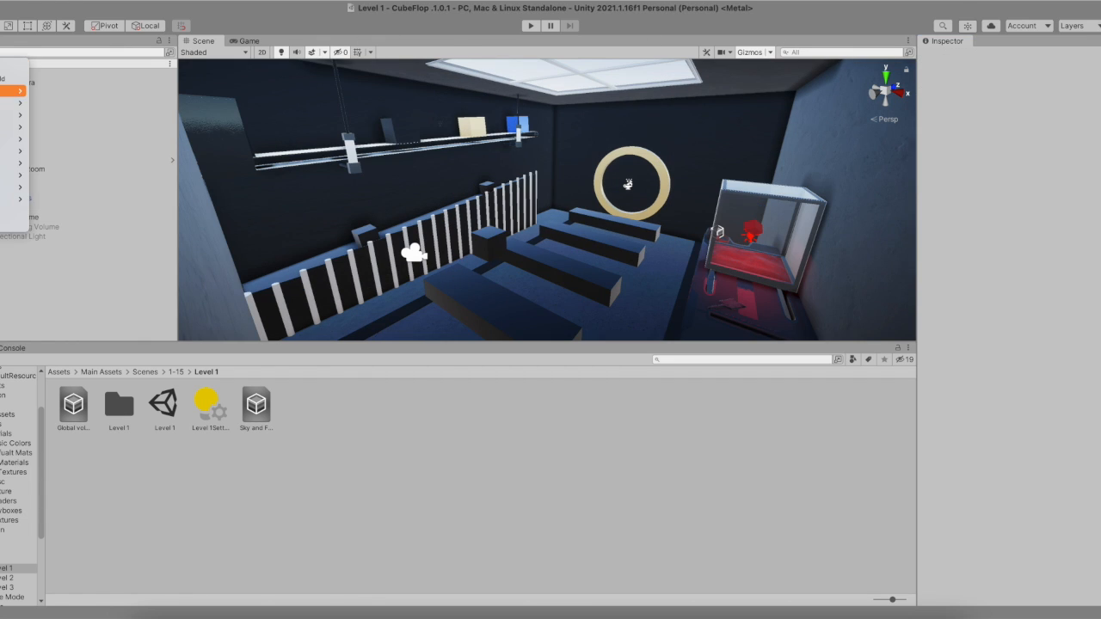
{"action": "mouse_move", "coordinate": [4, 90]}
{"action": "mouse_move", "coordinate": [11, 114]}
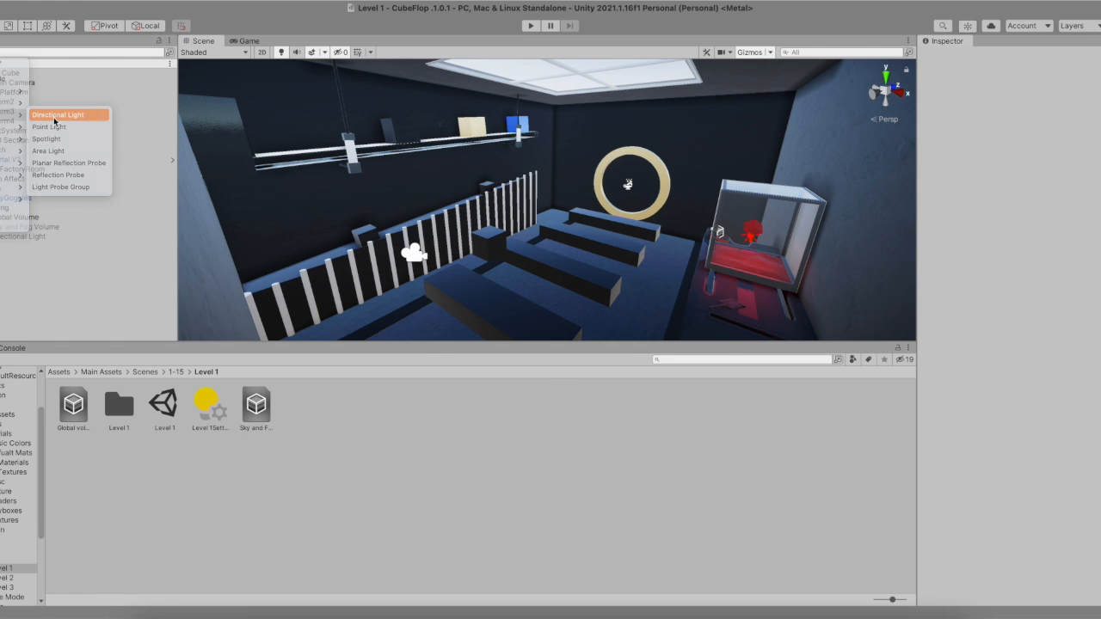
{"action": "left_click", "coordinate": [56, 114]}
{"action": "left_click", "coordinate": [33, 247]}
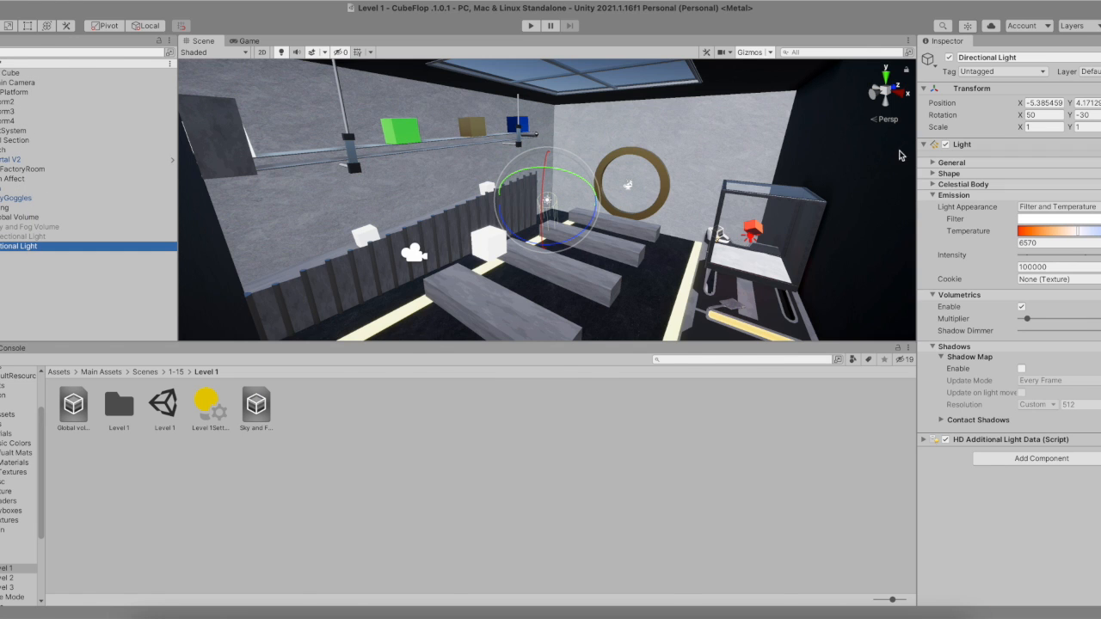
- Inspect the light's General settings, opening the Type and Mode options
{"action": "left_click", "coordinate": [938, 163]}
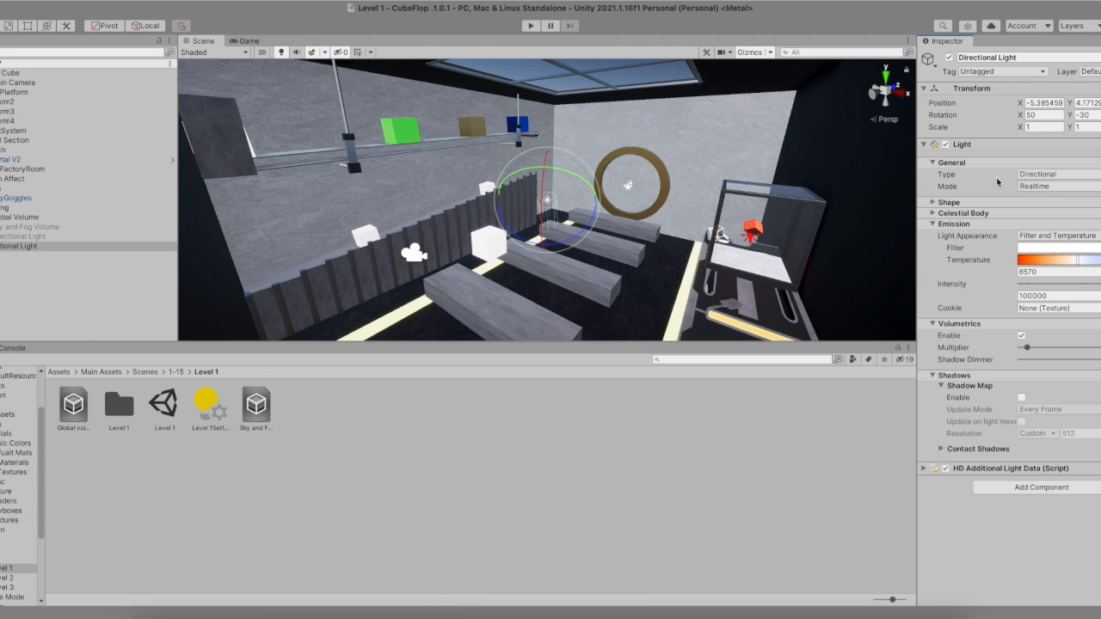
{"action": "left_click", "coordinate": [1063, 176]}
{"action": "left_click", "coordinate": [977, 191]}
{"action": "left_click", "coordinate": [1041, 188]}
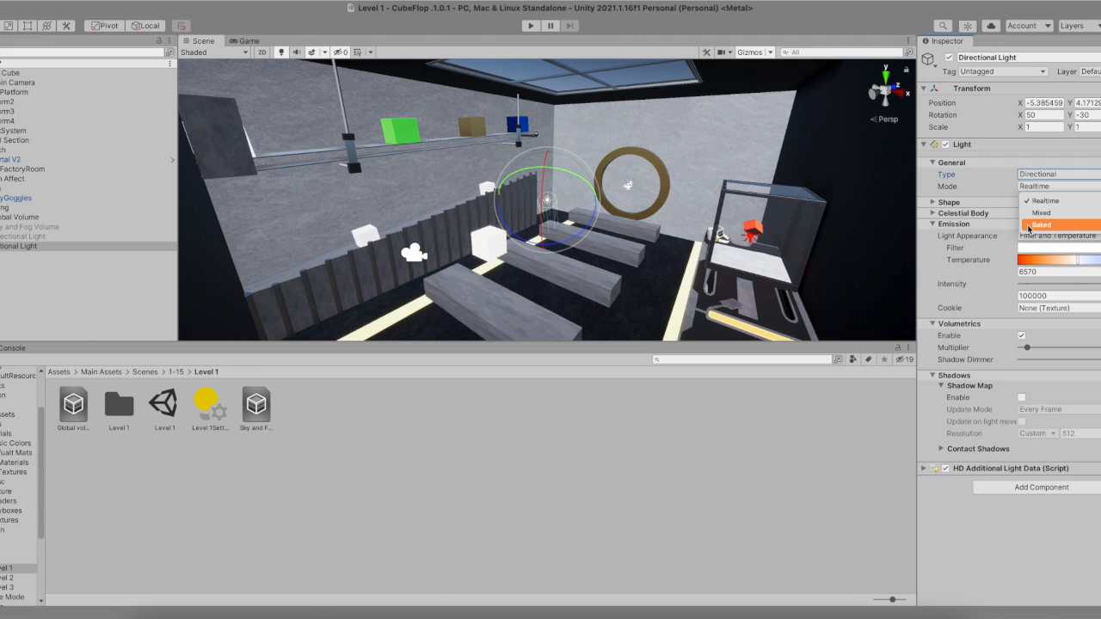
{"action": "left_click", "coordinate": [990, 199]}
- Expand and collapse the light's General, Shape and Celestial Body sections to review them
{"action": "left_click", "coordinate": [935, 165]}
{"action": "left_click", "coordinate": [934, 174]}
{"action": "left_click", "coordinate": [934, 176]}
{"action": "left_click", "coordinate": [933, 177]}
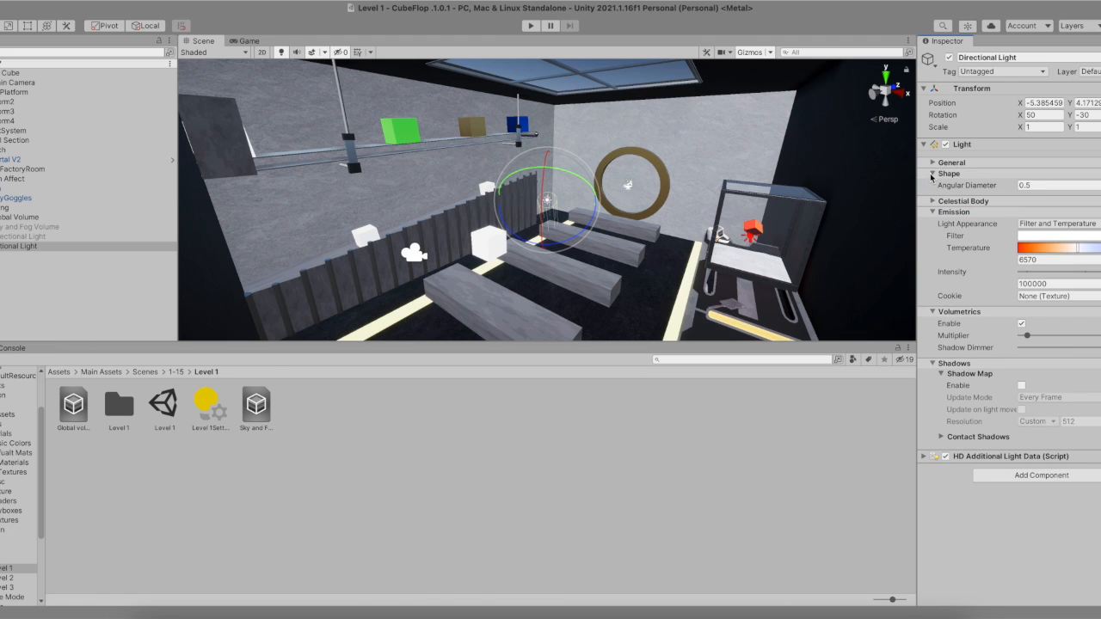
{"action": "left_click", "coordinate": [931, 175]}
{"action": "left_click", "coordinate": [933, 184]}
{"action": "left_click", "coordinate": [933, 184]}
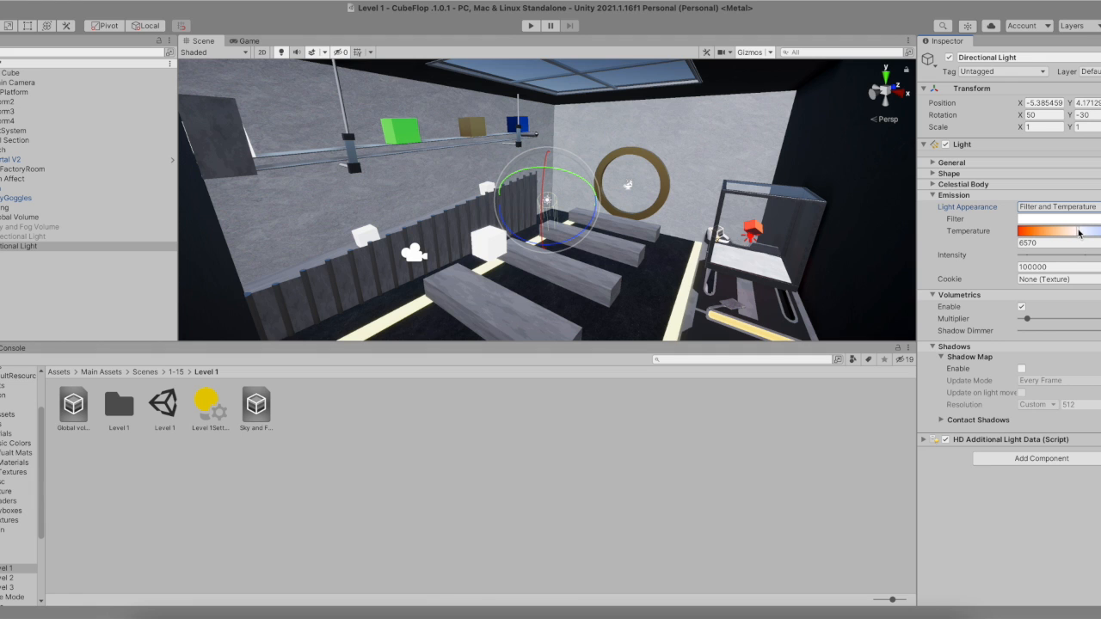
- Set the light's color temperature to about 9357
{"action": "mouse_move", "coordinate": [1080, 234]}
{"action": "left_mouse_down"}
{"action": "mouse_move", "coordinate": [1053, 233]}
{"action": "mouse_move", "coordinate": [1084, 225]}
{"action": "left_mouse_up"}
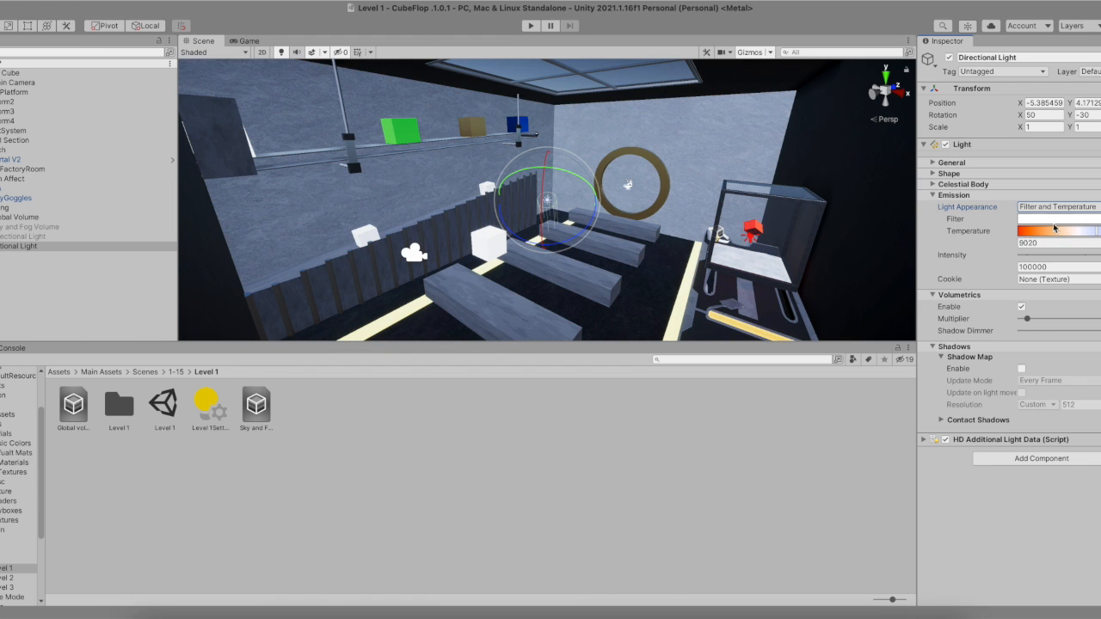
{"action": "mouse_move", "coordinate": [1093, 240]}
{"action": "left_mouse_down"}
{"action": "mouse_move", "coordinate": [1042, 229]}
{"action": "mouse_move", "coordinate": [1093, 230]}
{"action": "left_mouse_up"}
{"action": "left_click_drag", "start_coordinate": [1098, 232], "coordinate": [1099, 232]}
- Set the directional light's intensity to about 46280.49
{"action": "left_click", "coordinate": [933, 196]}
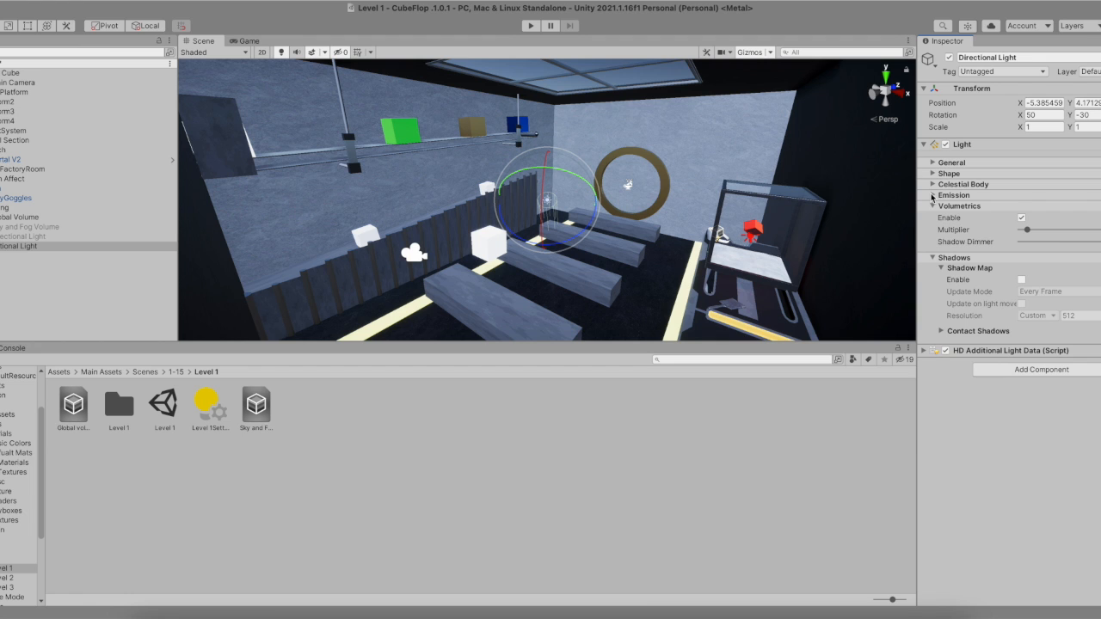
{"action": "left_click", "coordinate": [933, 196]}
{"action": "left_click_drag", "start_coordinate": [1100, 256], "coordinate": [1017, 256]}
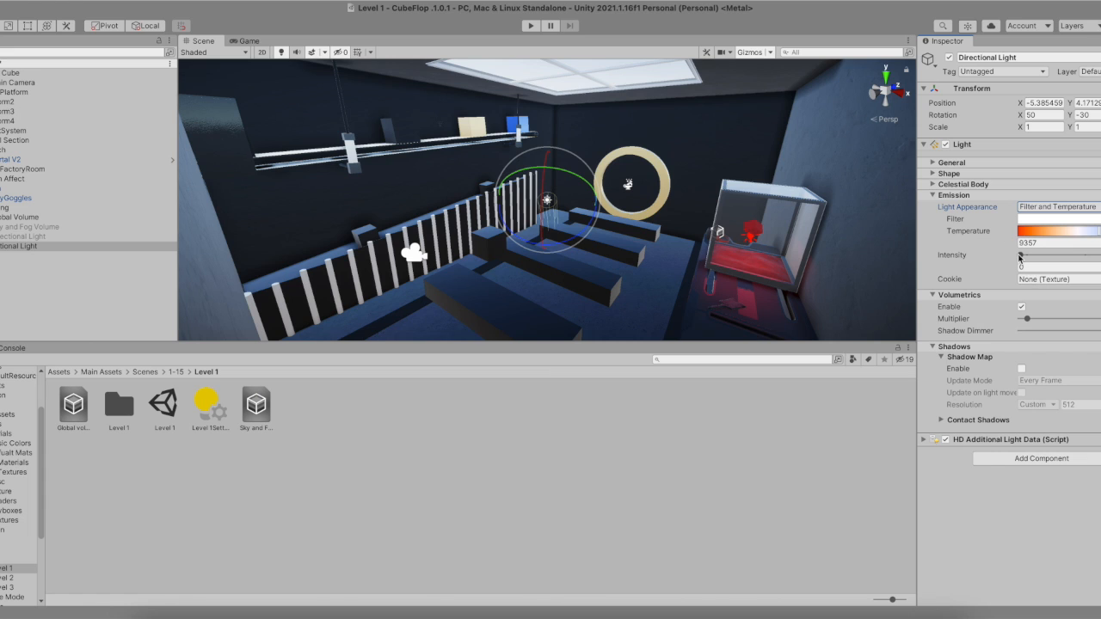
{"action": "mouse_move", "coordinate": [1021, 256]}
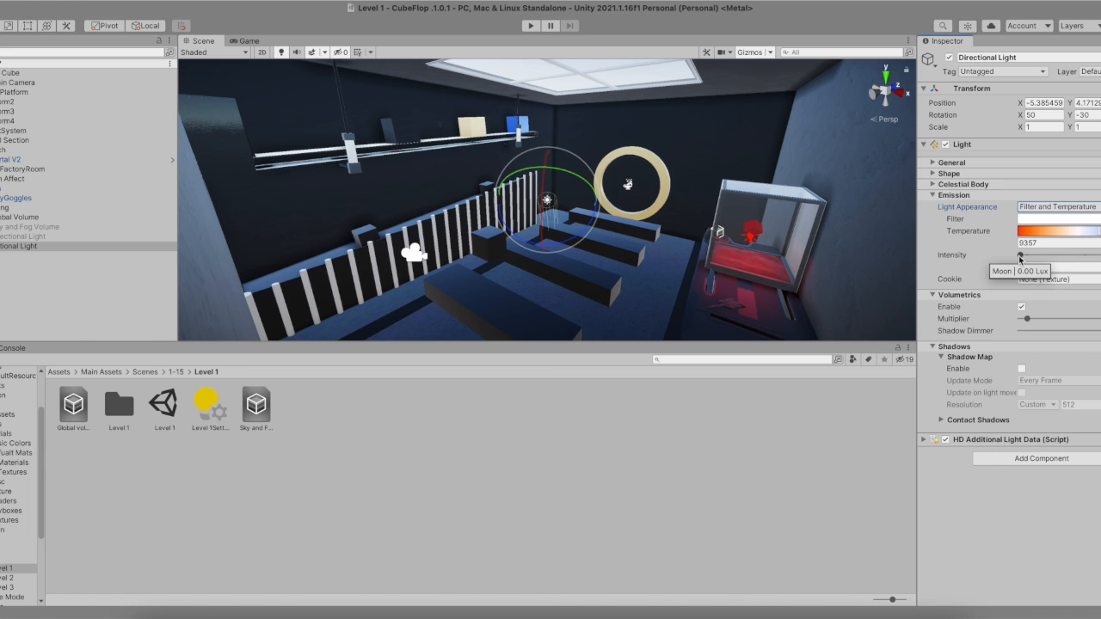
{"action": "left_click_drag", "start_coordinate": [1021, 256], "coordinate": [979, 255]}
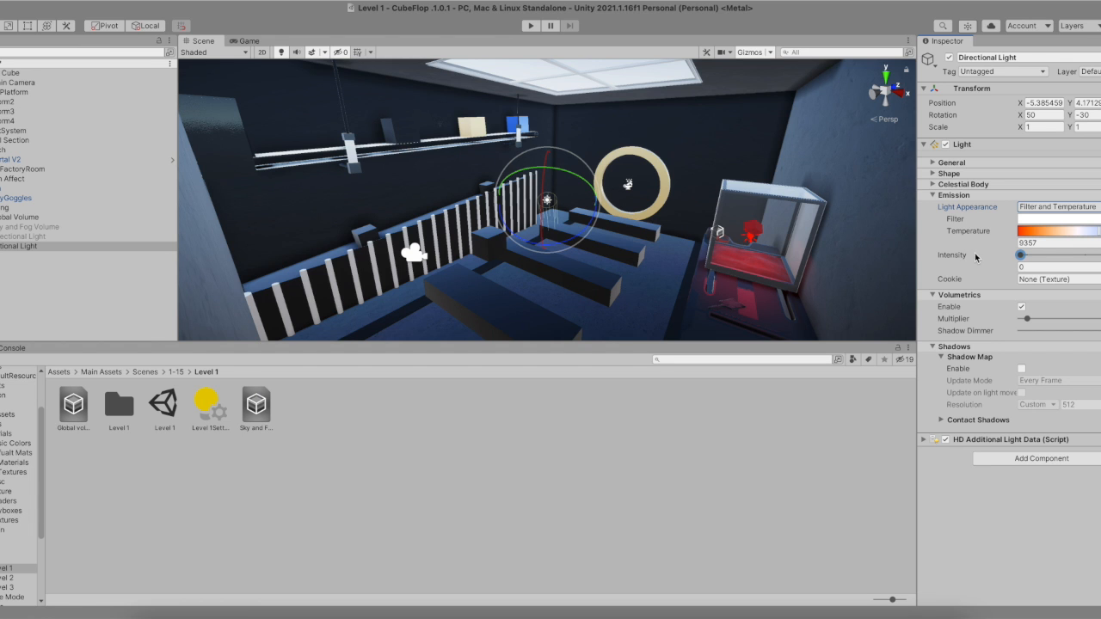
{"action": "left_click_drag", "start_coordinate": [1021, 255], "coordinate": [1100, 258]}
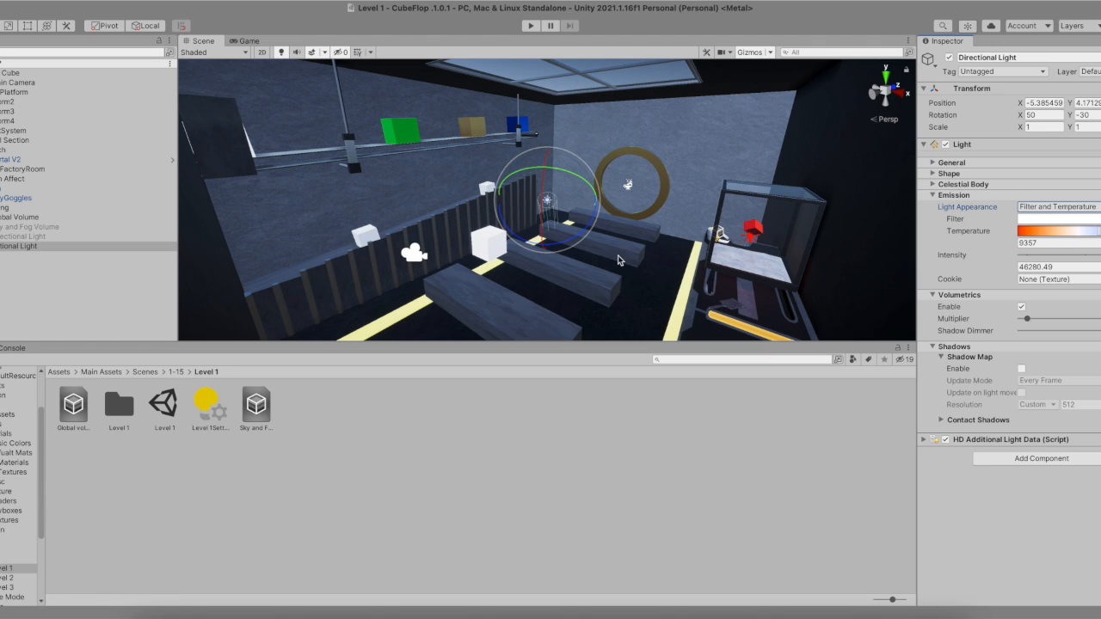
- Keep volumetrics enabled and enable the directional light's shadow map
{"action": "left_click", "coordinate": [1022, 307]}
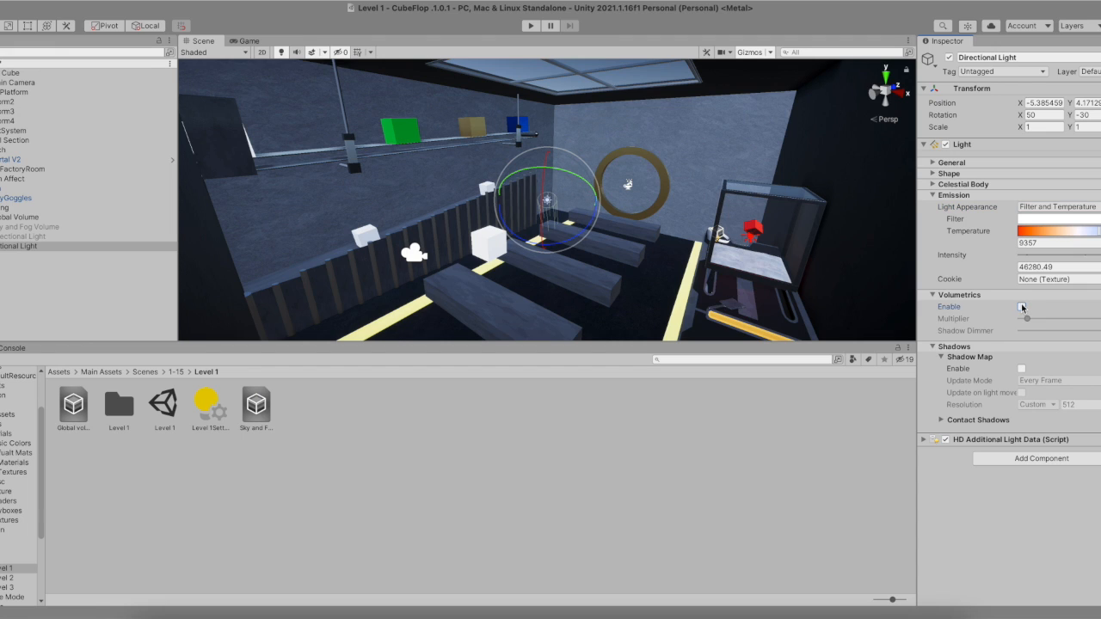
{"action": "left_click", "coordinate": [1022, 308]}
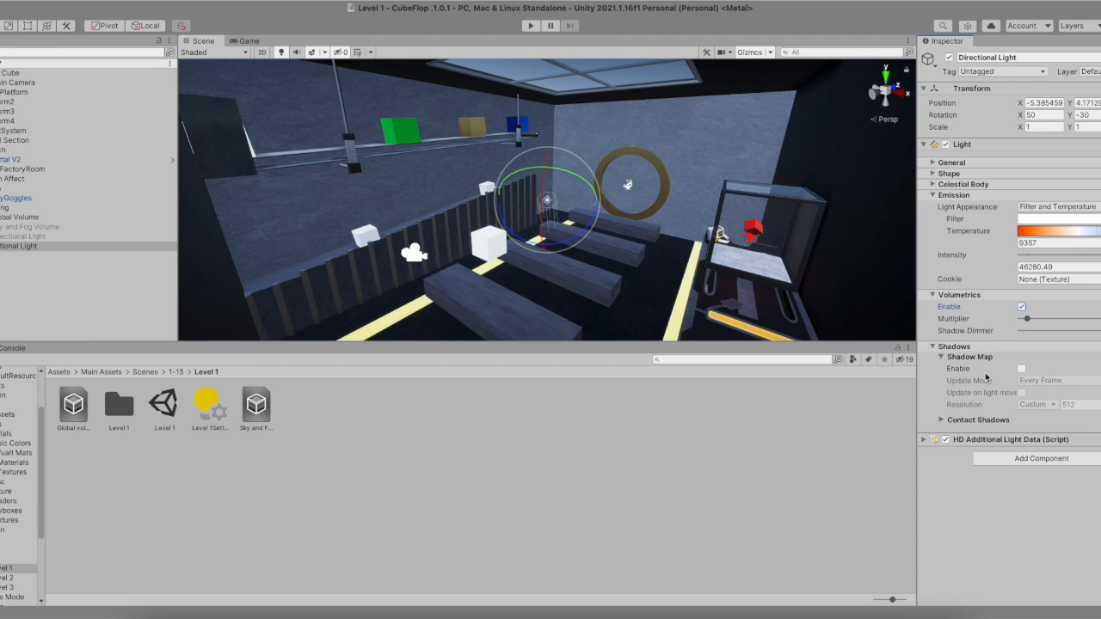
{"action": "left_click", "coordinate": [1022, 368]}
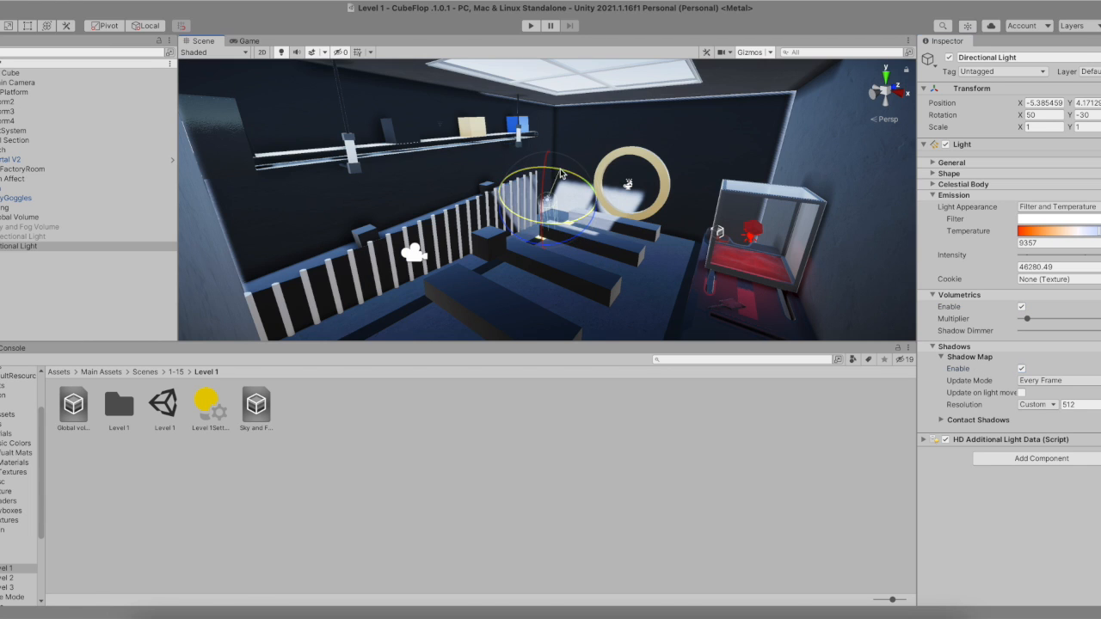
- Tilt the directional light to about 55° rotation and set its shadow map resolution to 1000
{"action": "mouse_move", "coordinate": [561, 174]}
{"action": "left_mouse_down"}
{"action": "mouse_move", "coordinate": [548, 149]}
{"action": "mouse_move", "coordinate": [556, 176]}
{"action": "left_mouse_up"}
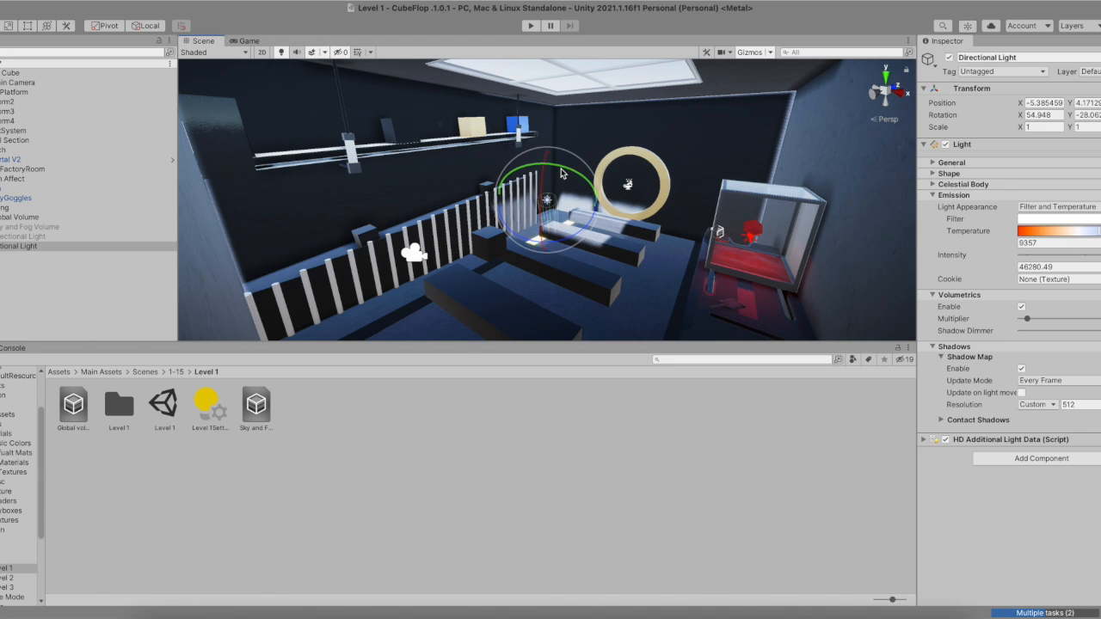
{"action": "left_click", "coordinate": [1093, 405]}
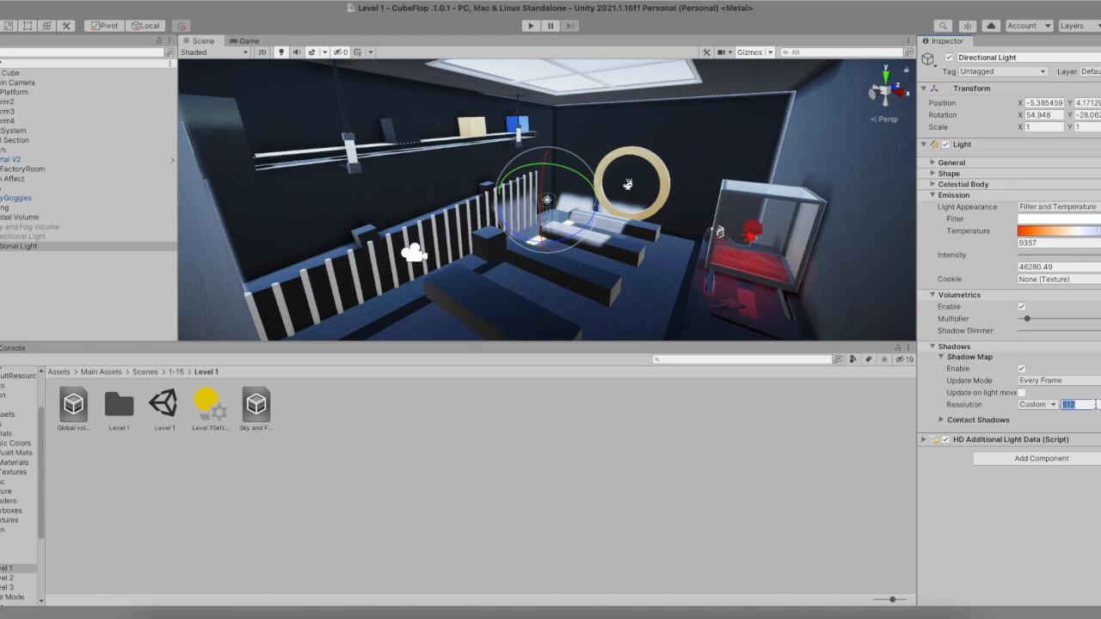
{"action": "type", "text": "1000"}
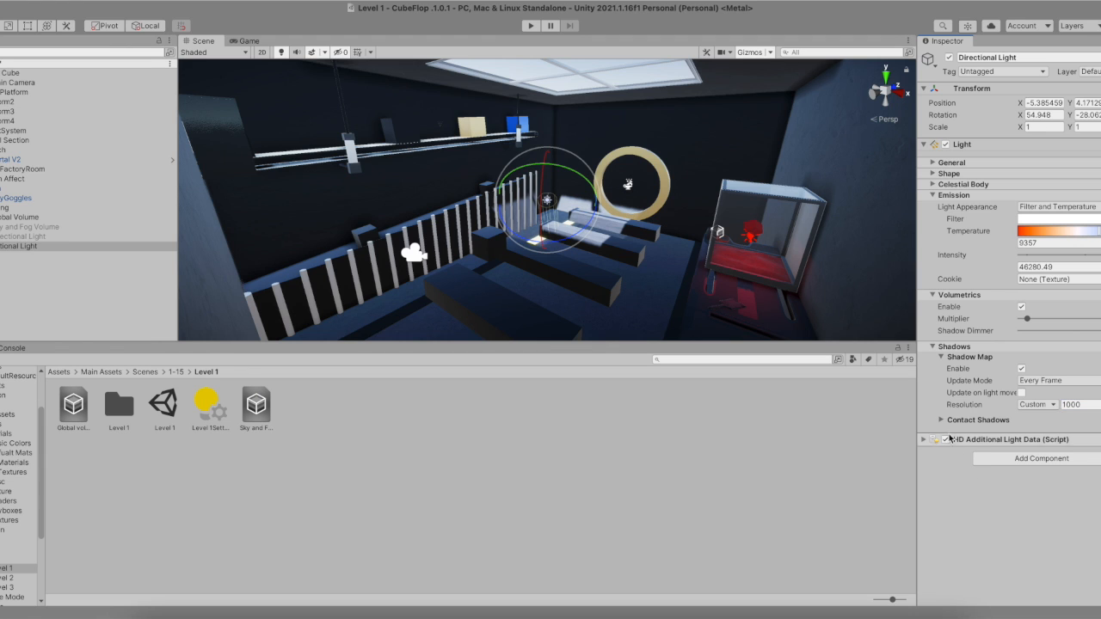
- Collapse the light's sections and create a new Sky and Fog Volume in the scene
{"action": "left_click", "coordinate": [939, 346]}
{"action": "left_click", "coordinate": [942, 295]}
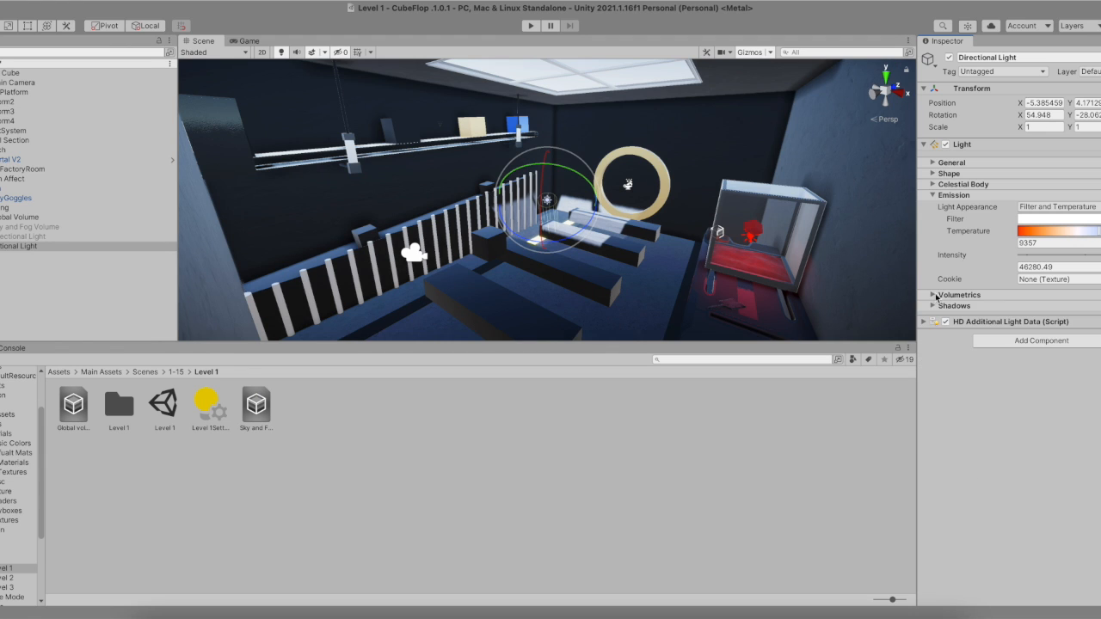
{"action": "left_click", "coordinate": [934, 195]}
{"action": "left_click", "coordinate": [46, 266]}
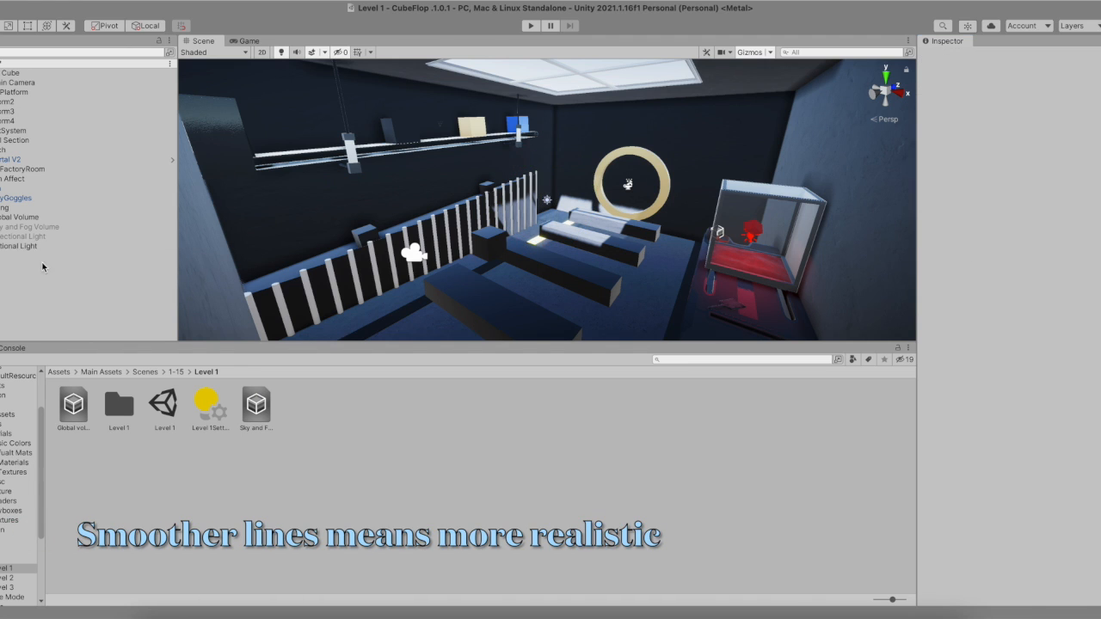
{"action": "left_click", "coordinate": [0, 52]}
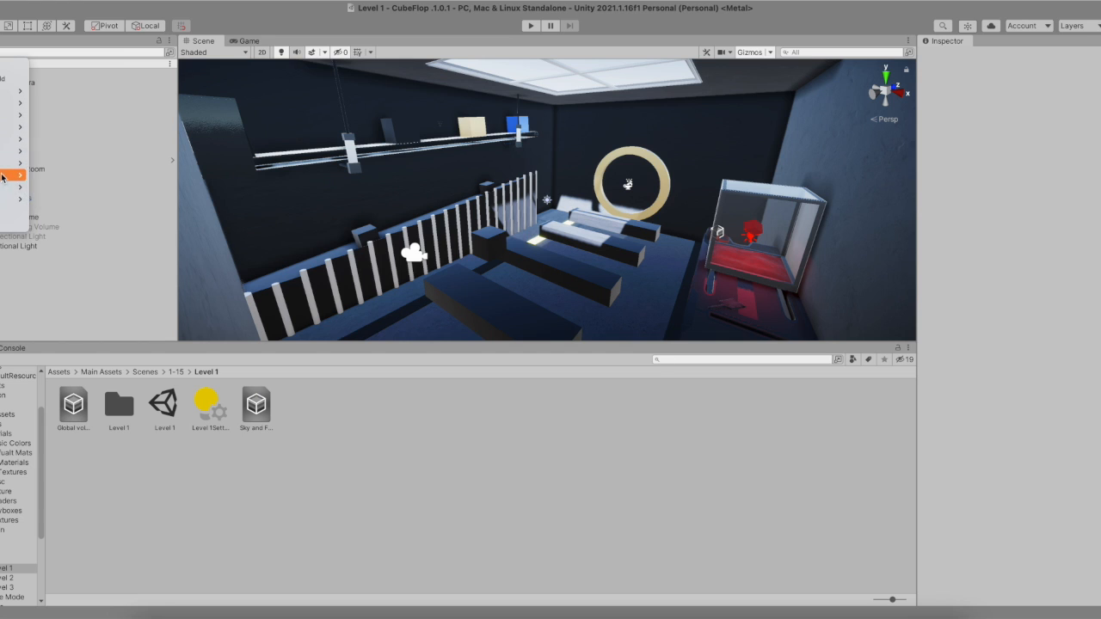
{"action": "left_click", "coordinate": [183, 215]}
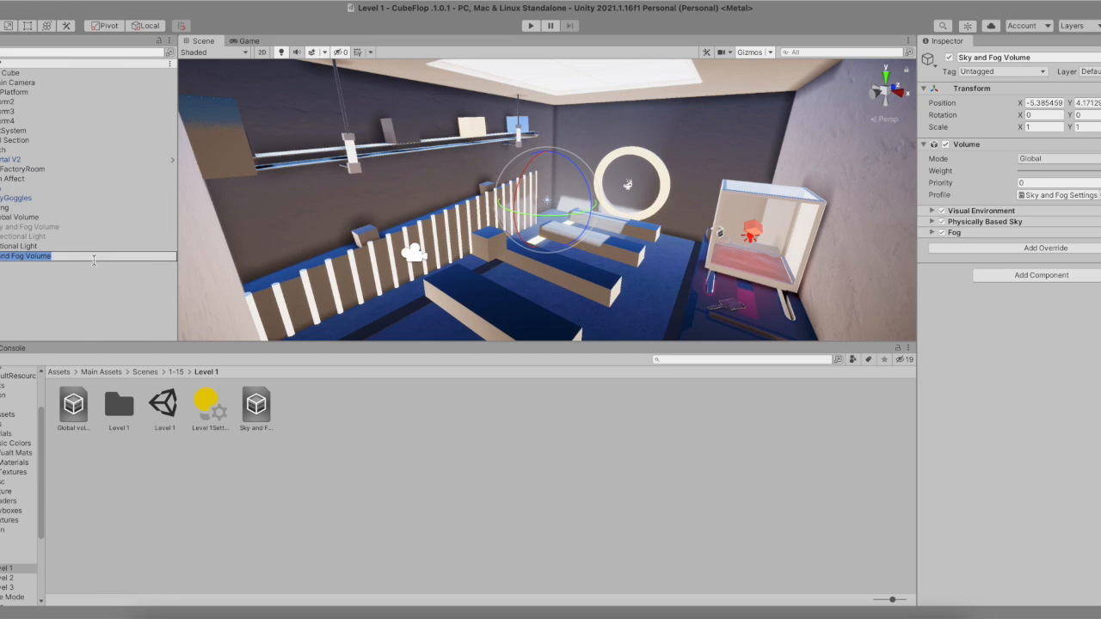
{"action": "left_click", "coordinate": [92, 274]}
- Set the Sky and Fog Volume's Visual Environment sky type to HDRI Sky
{"action": "scroll", "coordinate": [425, 263], "scroll_direction": "down", "scroll_amount": 2}
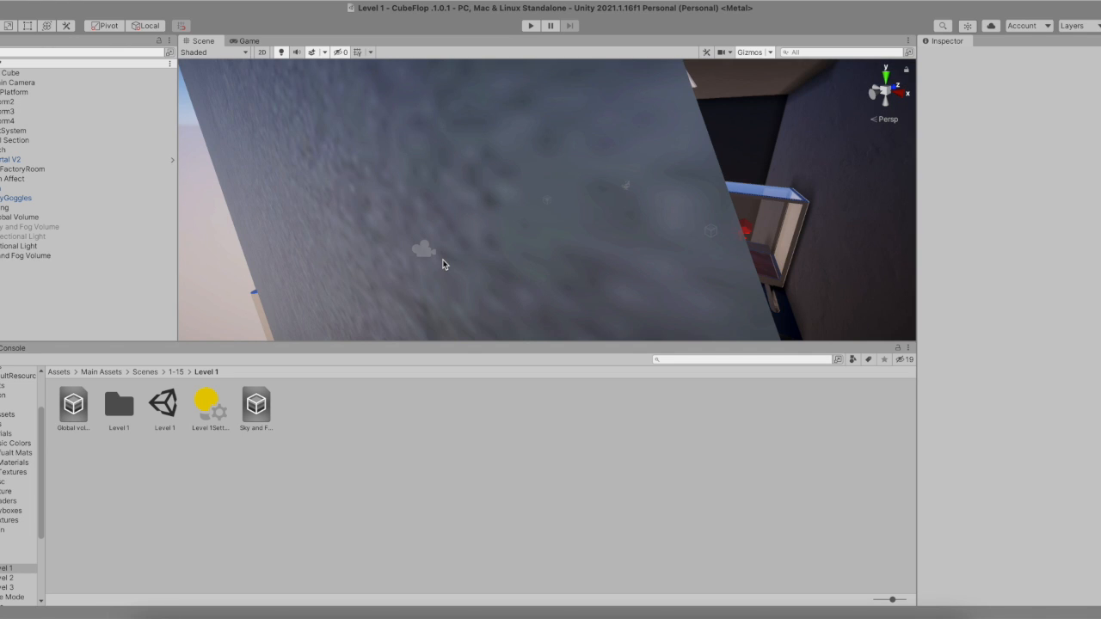
{"action": "scroll", "coordinate": [442, 264], "scroll_direction": "down", "scroll_amount": 2}
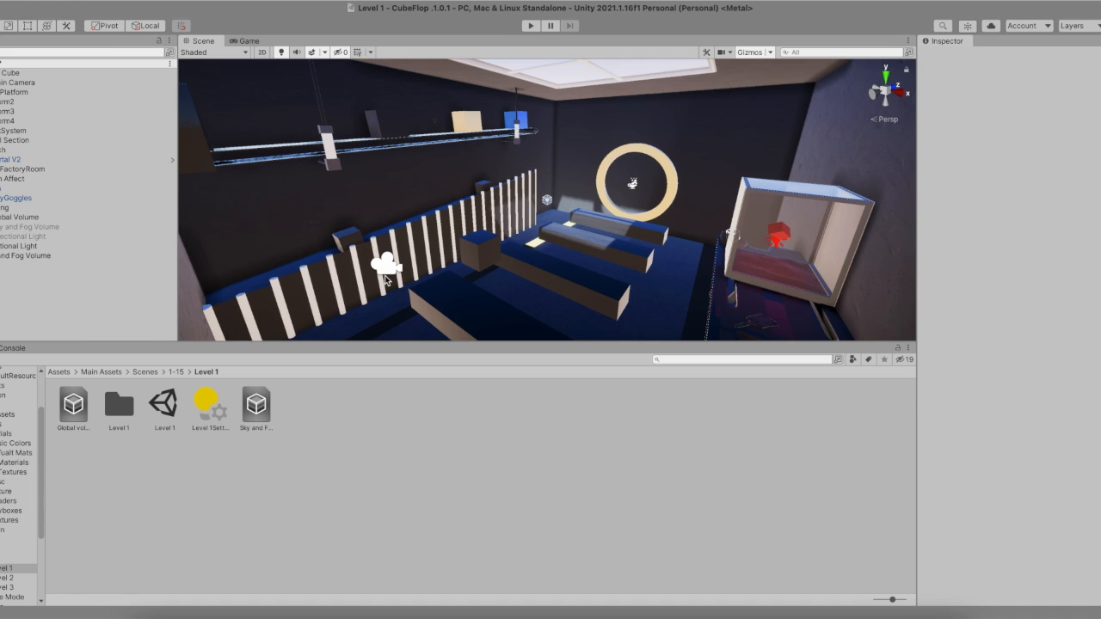
{"action": "left_click", "coordinate": [49, 255]}
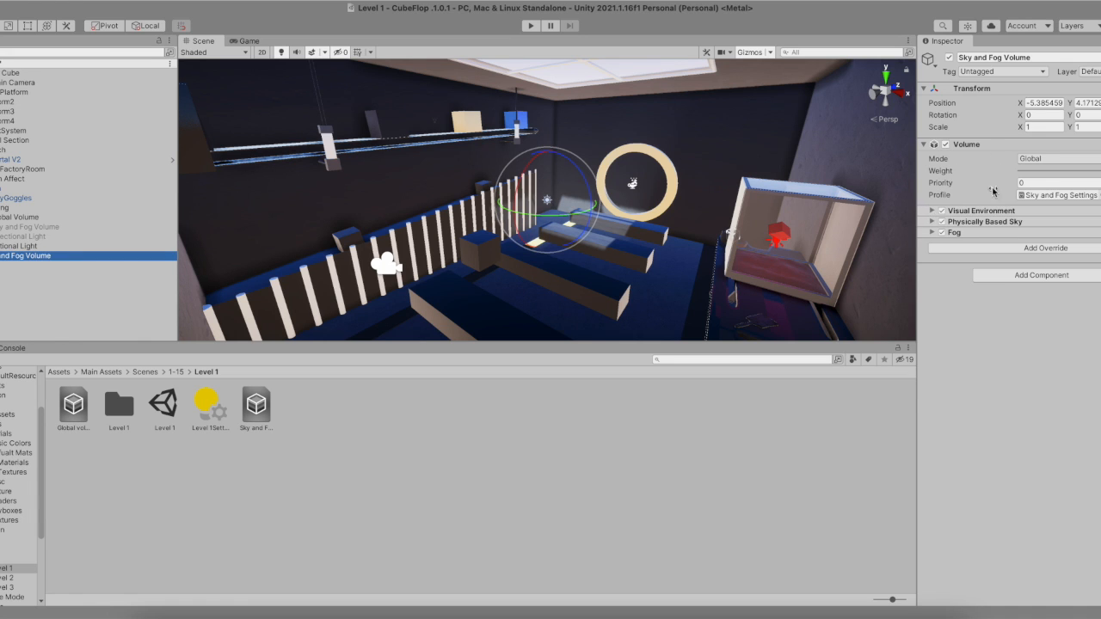
{"action": "left_click", "coordinate": [1039, 161]}
{"action": "left_click", "coordinate": [1039, 159]}
{"action": "left_click", "coordinate": [964, 210]}
{"action": "left_click", "coordinate": [1058, 242]}
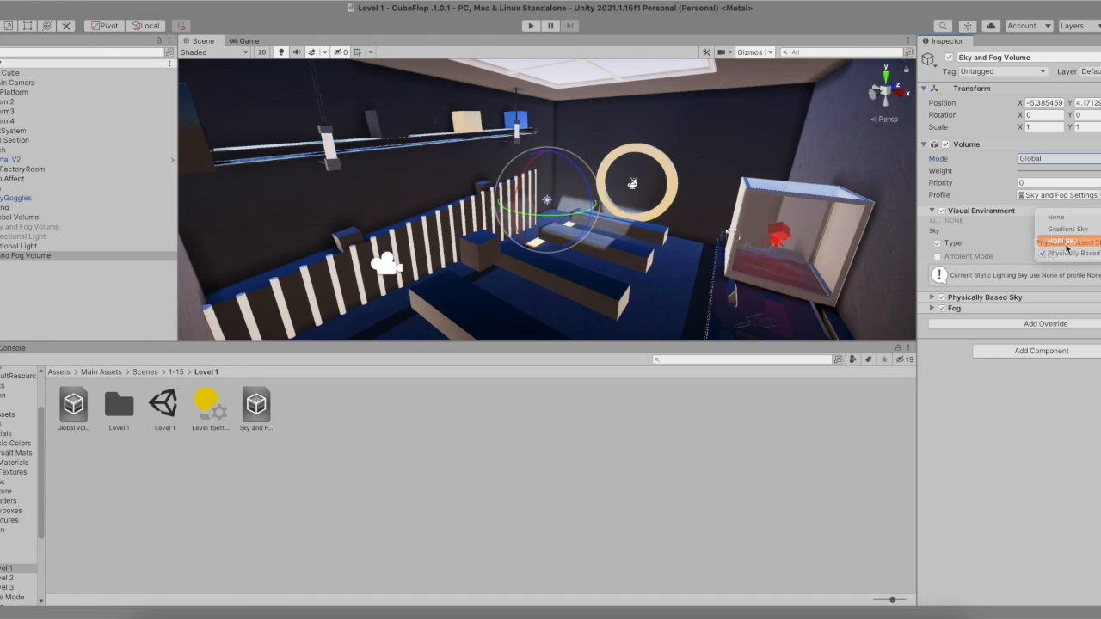
{"action": "left_click", "coordinate": [1065, 242]}
{"action": "left_click", "coordinate": [1062, 245]}
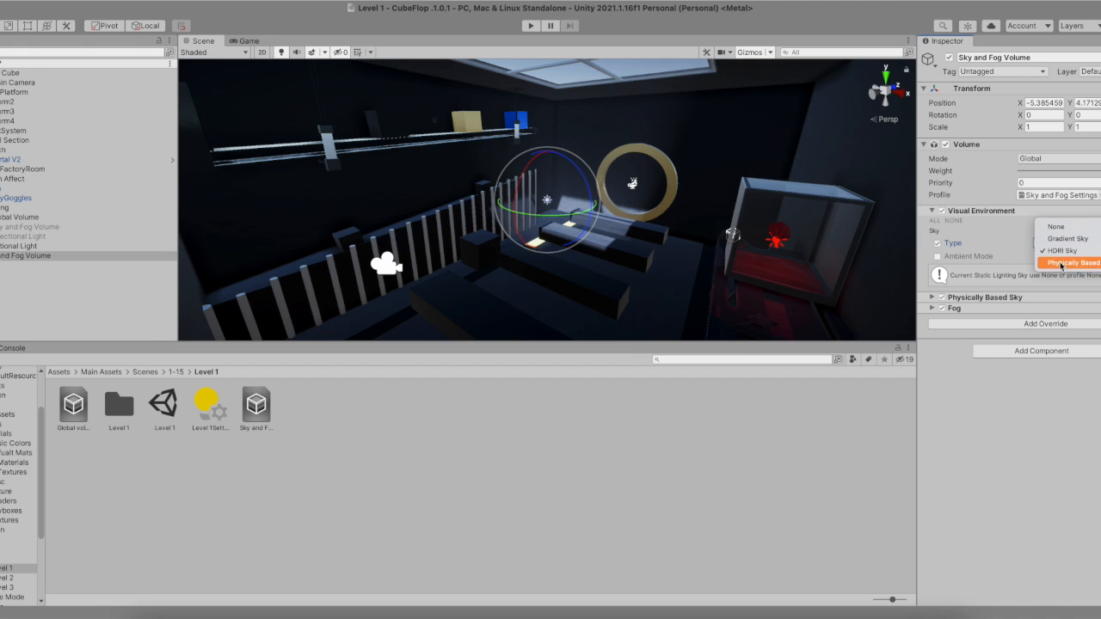
{"action": "left_click", "coordinate": [1065, 256]}
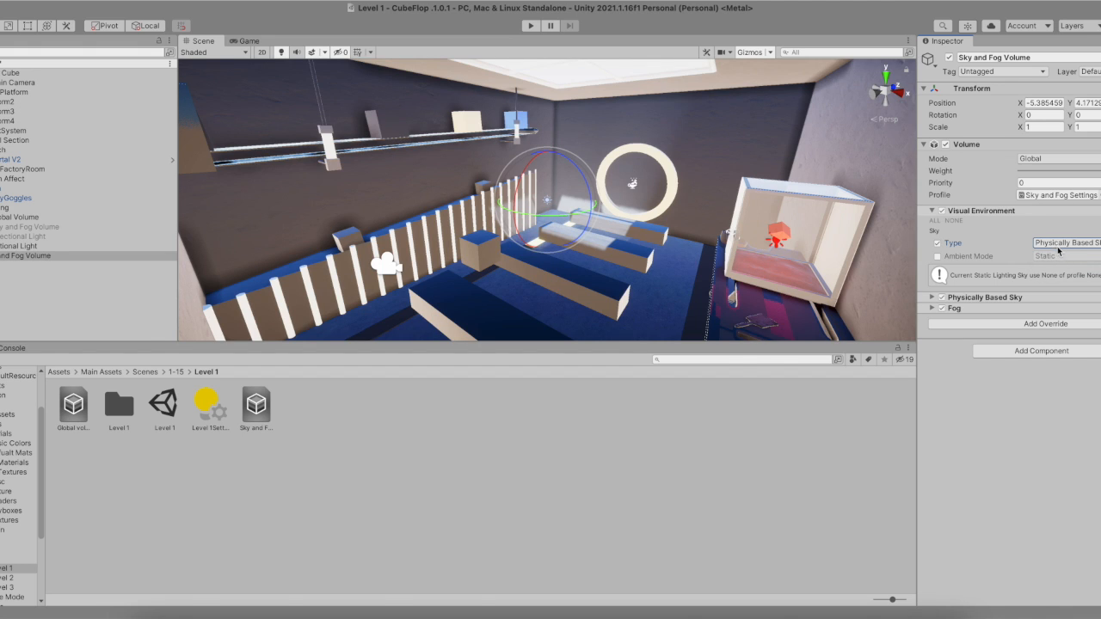
{"action": "left_click", "coordinate": [1058, 247]}
{"action": "left_click", "coordinate": [1061, 244]}
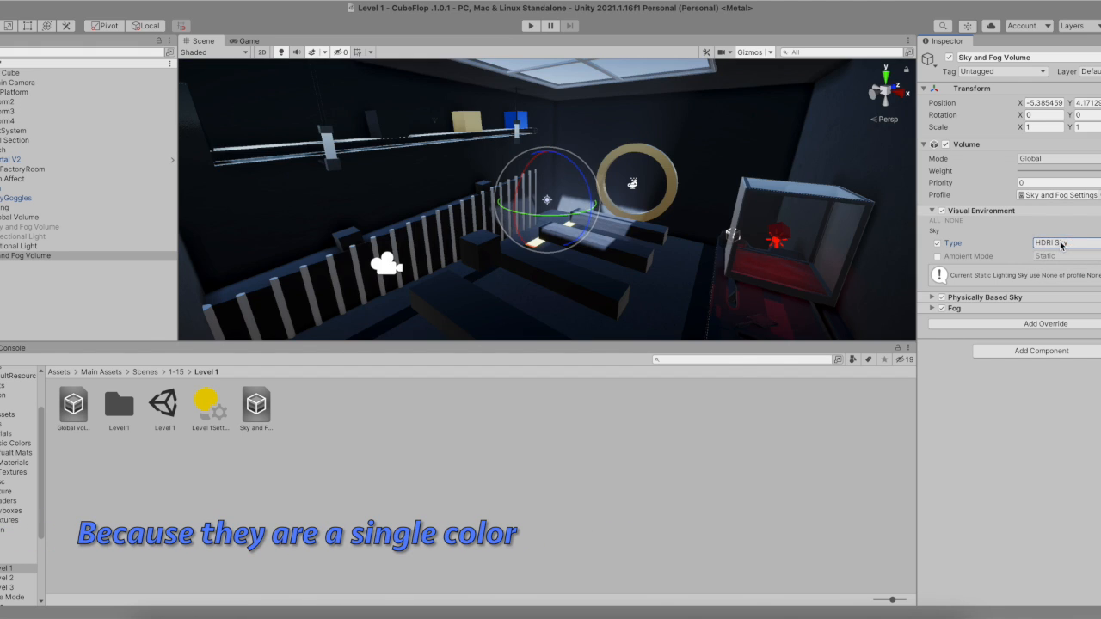
- Remove the Physically Based Sky override from the Sky and Fog Volume
{"action": "left_click", "coordinate": [940, 298]}
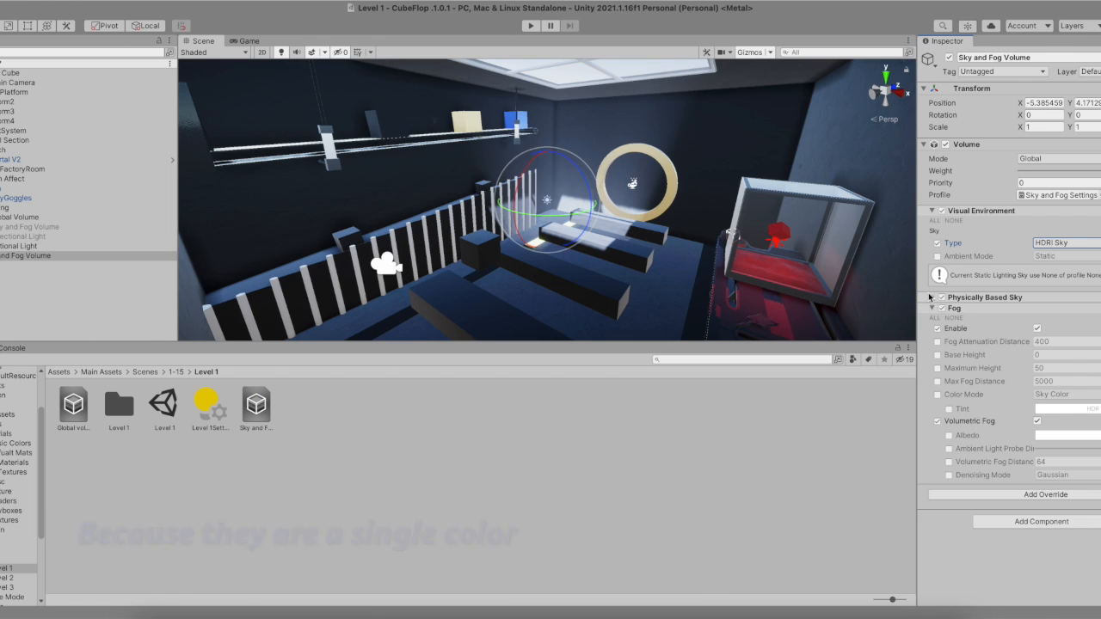
{"action": "scroll", "coordinate": [1022, 330], "scroll_direction": "down", "scroll_amount": 3}
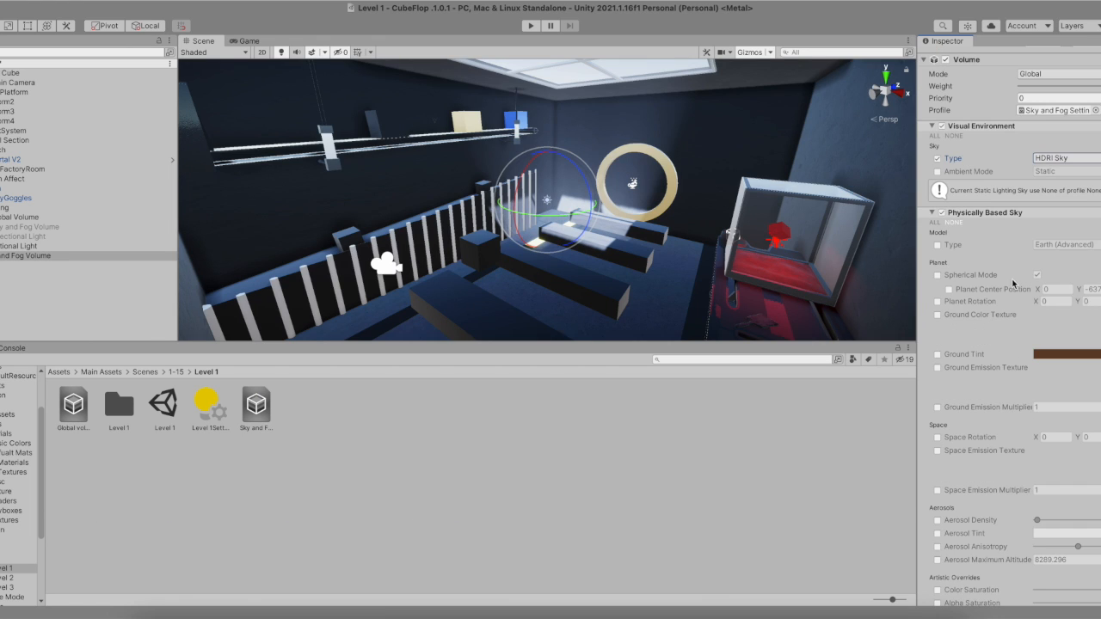
{"action": "left_click", "coordinate": [1100, 213]}
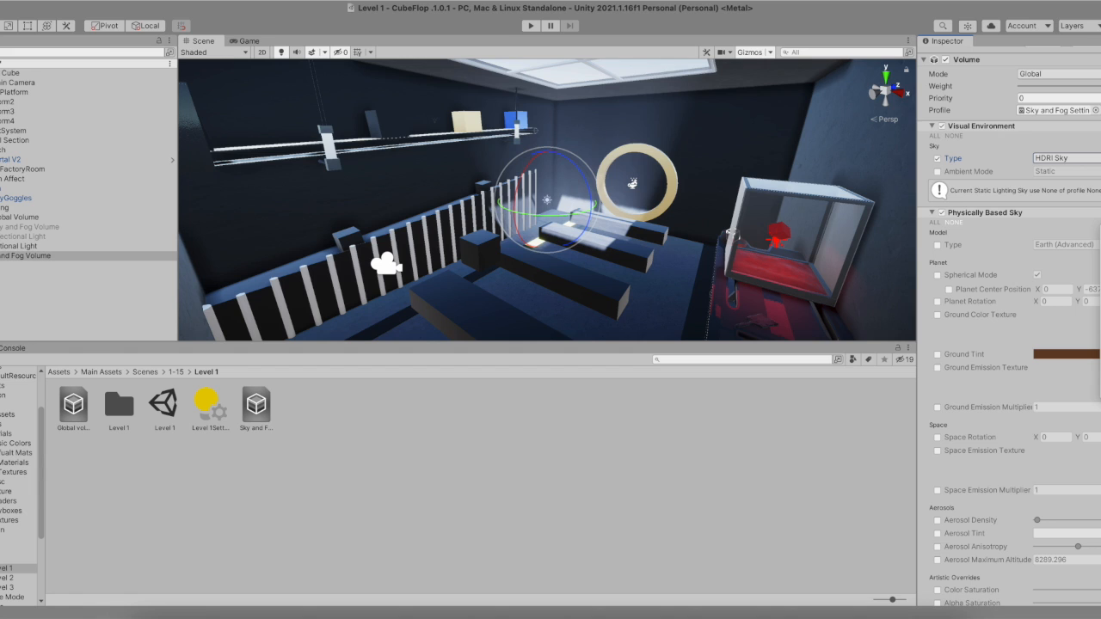
{"action": "left_click", "coordinate": [1100, 326]}
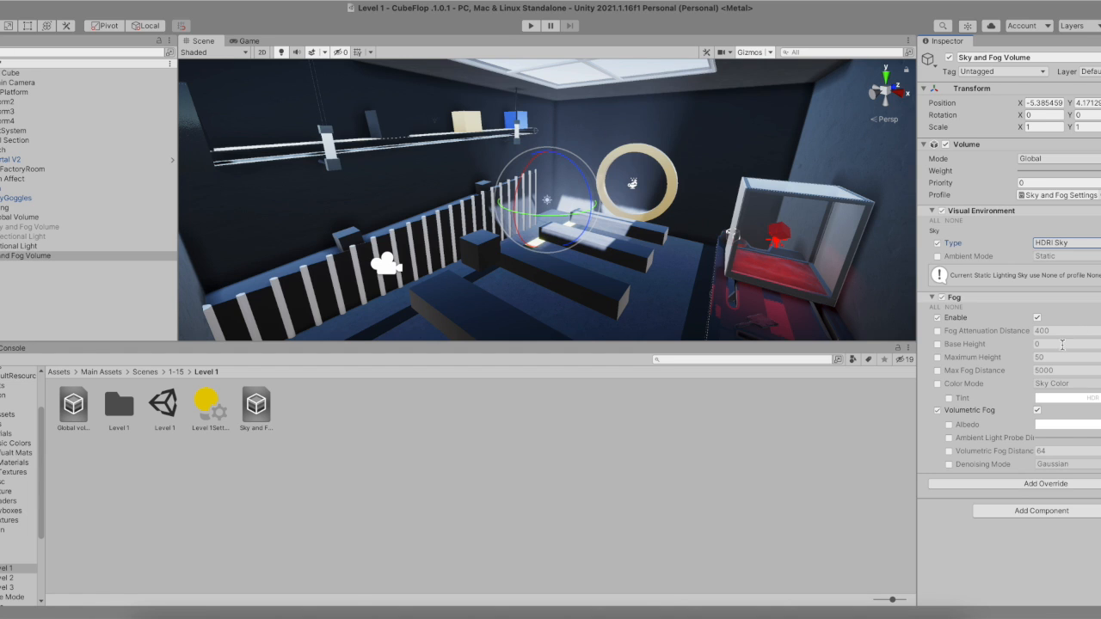
- Add an HDRI Sky override to the volume and enable all of its properties
{"action": "left_click", "coordinate": [1057, 487]}
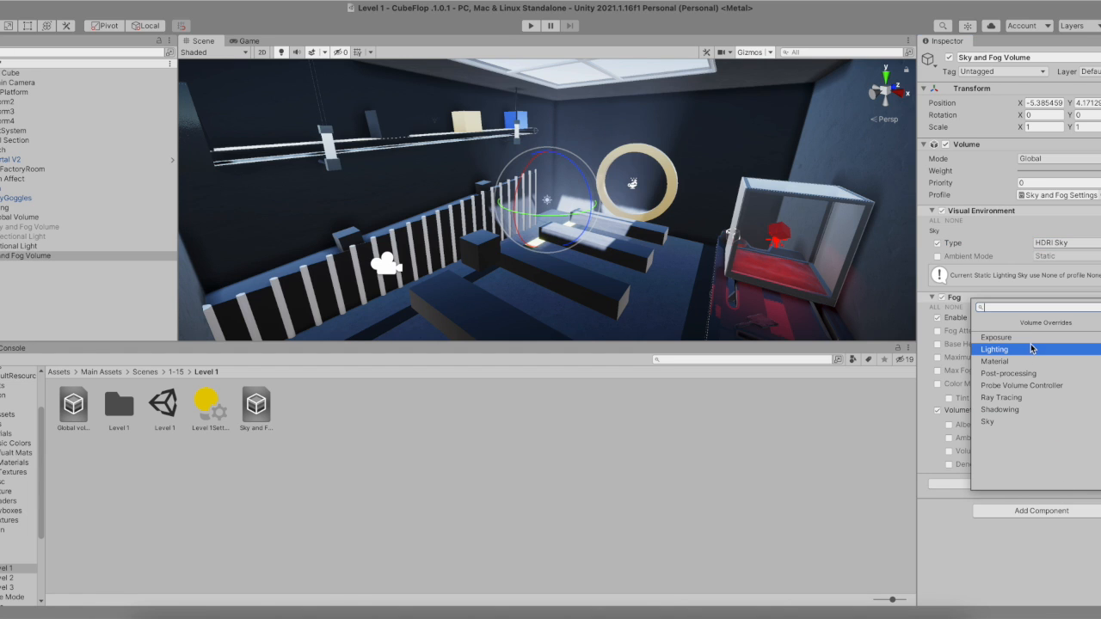
{"action": "type", "text": "hdri"}
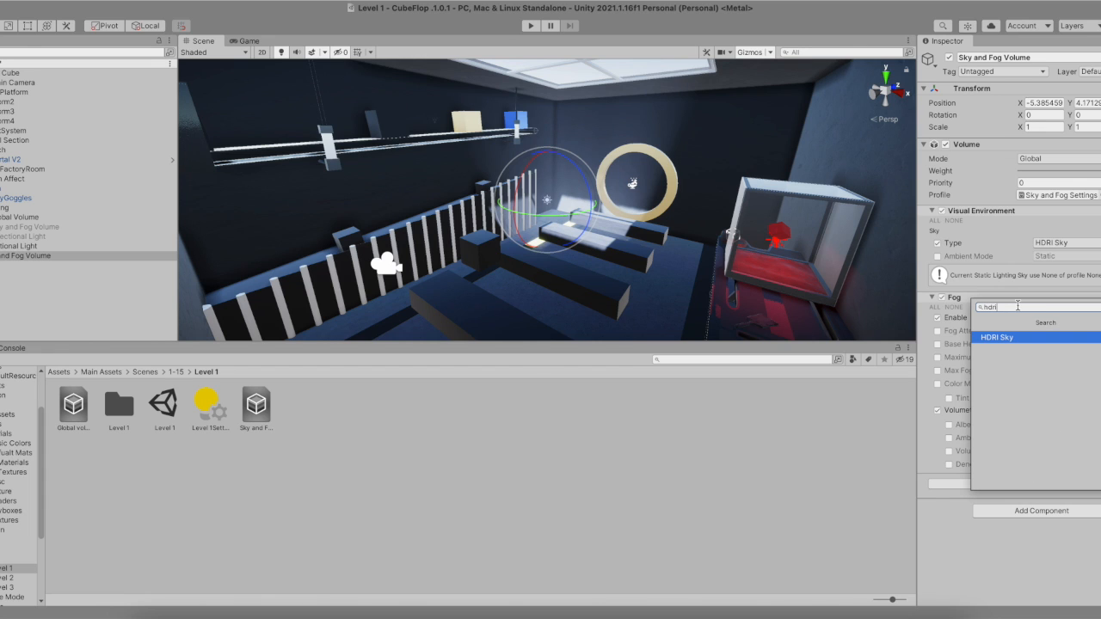
{"action": "key", "text": "Return"}
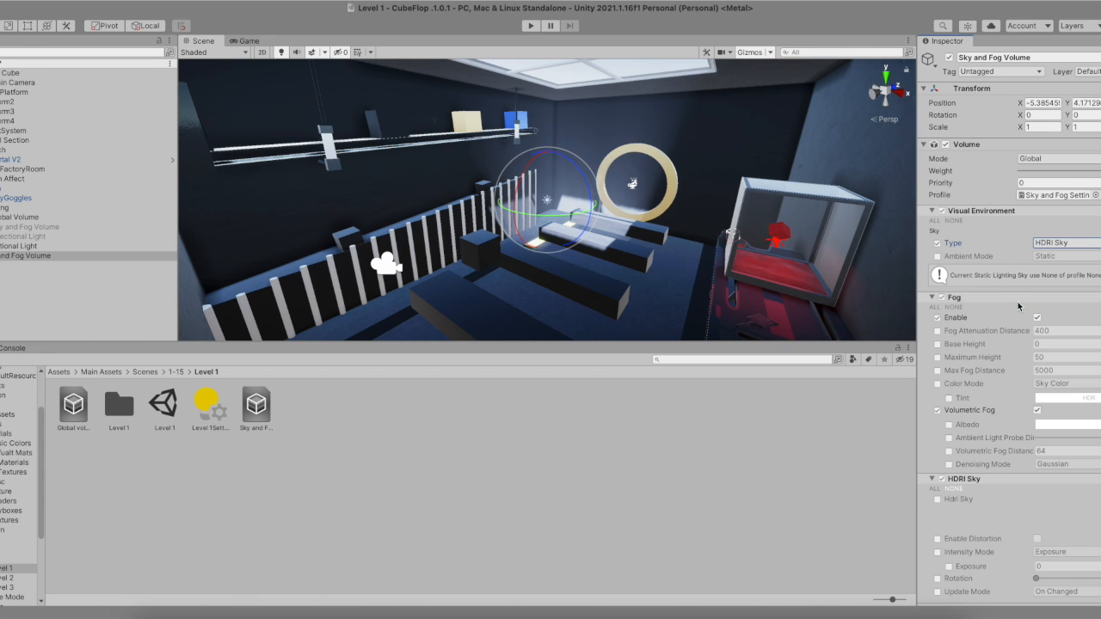
{"action": "left_click", "coordinate": [102, 255]}
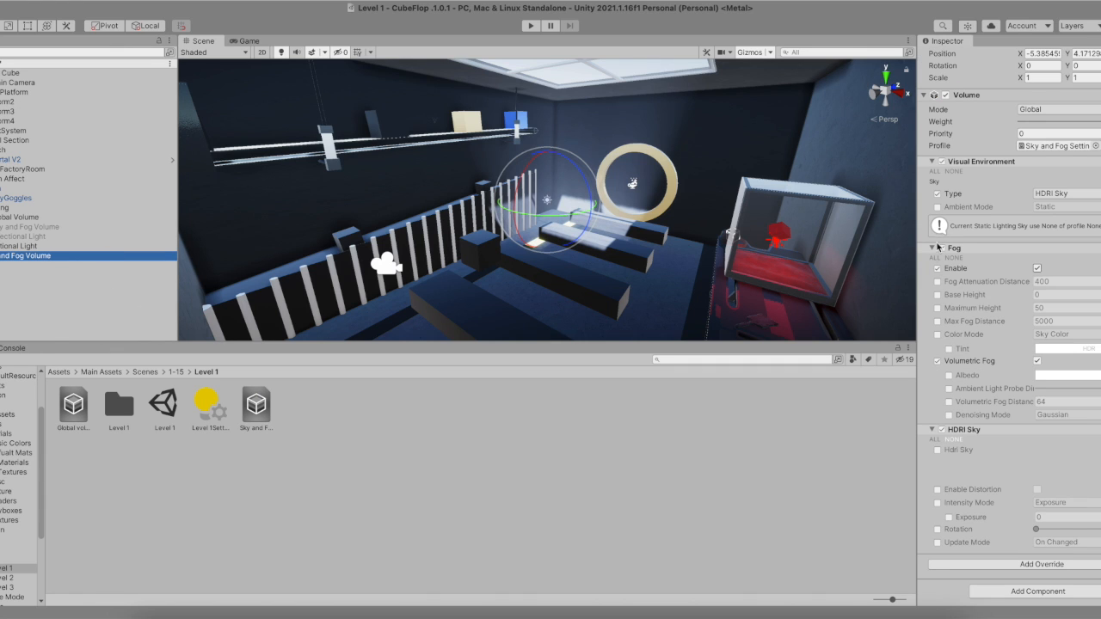
{"action": "left_click", "coordinate": [936, 440]}
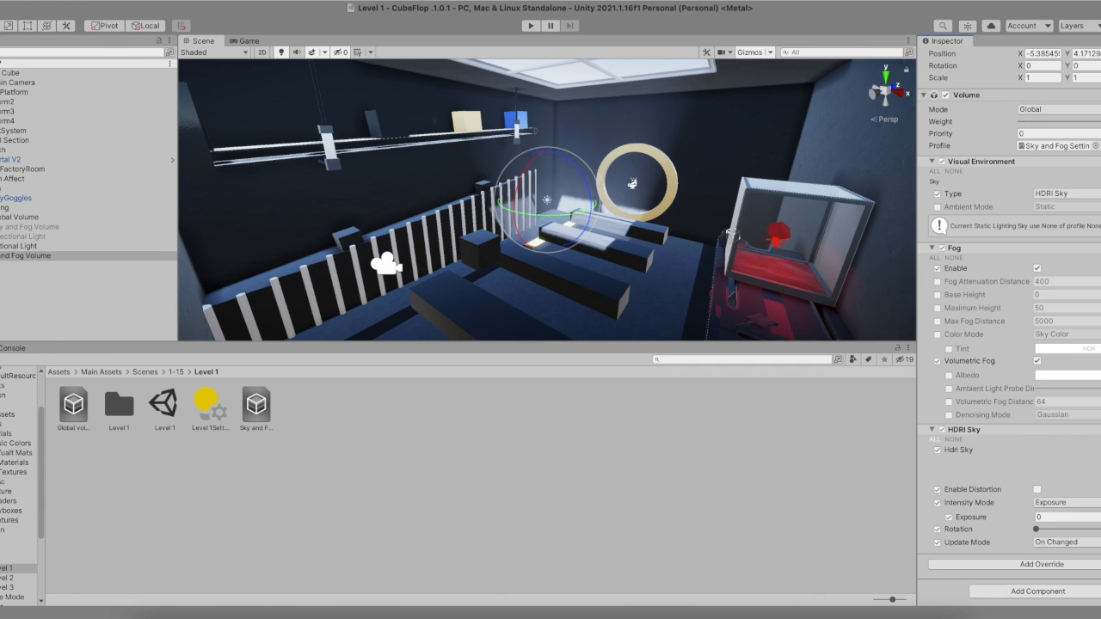
- Set the HDRI Sky's intensity mode to Lux
{"action": "scroll", "coordinate": [548, 245], "scroll_direction": "down", "scroll_amount": 10}
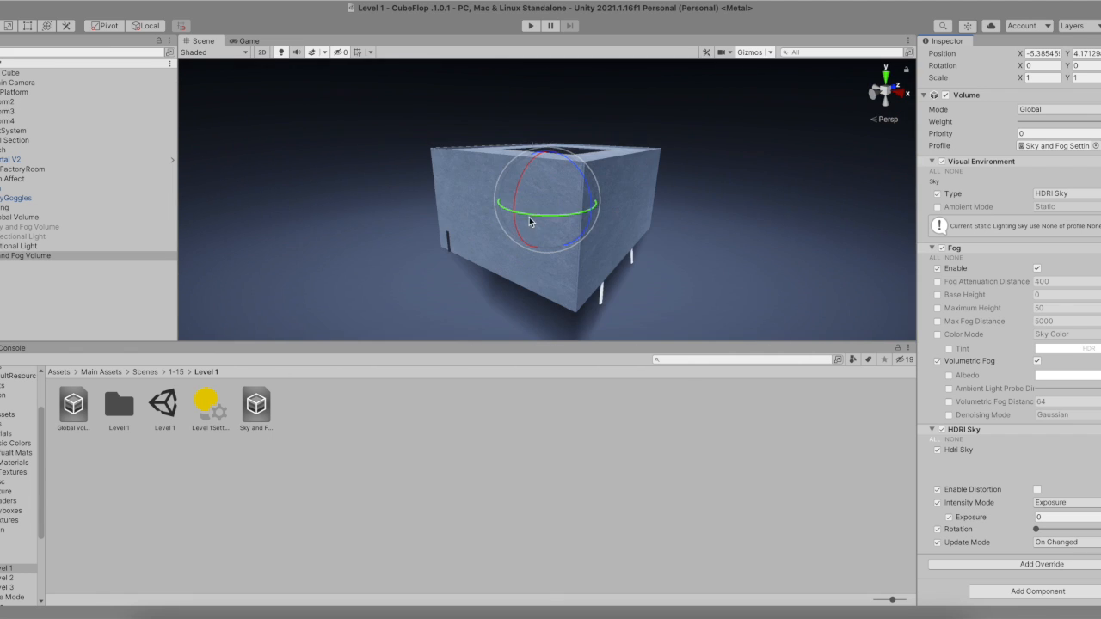
{"action": "left_click_drag", "start_coordinate": [508, 254], "coordinate": [538, 200], "text": "alt"}
{"action": "scroll", "coordinate": [538, 200], "scroll_direction": "up", "scroll_amount": 10}
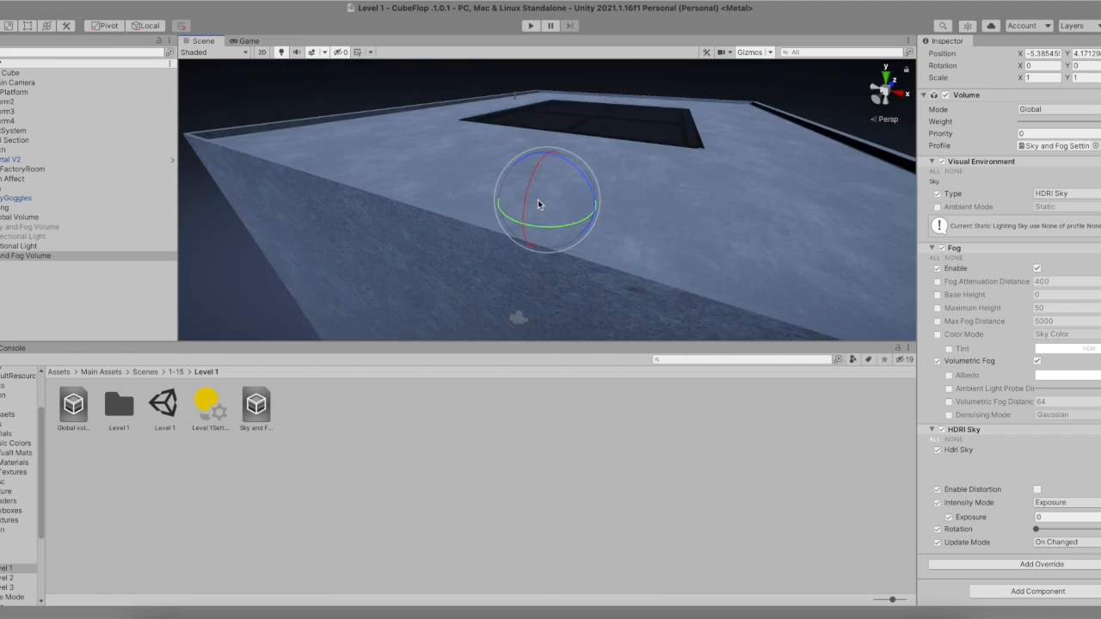
{"action": "scroll", "coordinate": [539, 200], "scroll_direction": "down", "scroll_amount": 5}
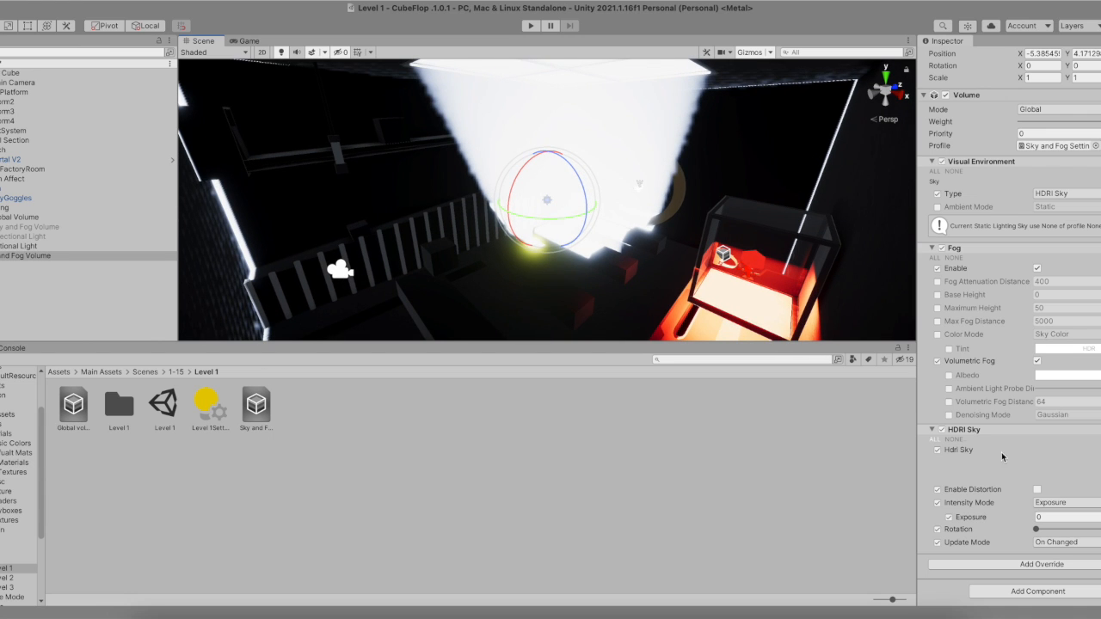
{"action": "left_click", "coordinate": [1054, 503]}
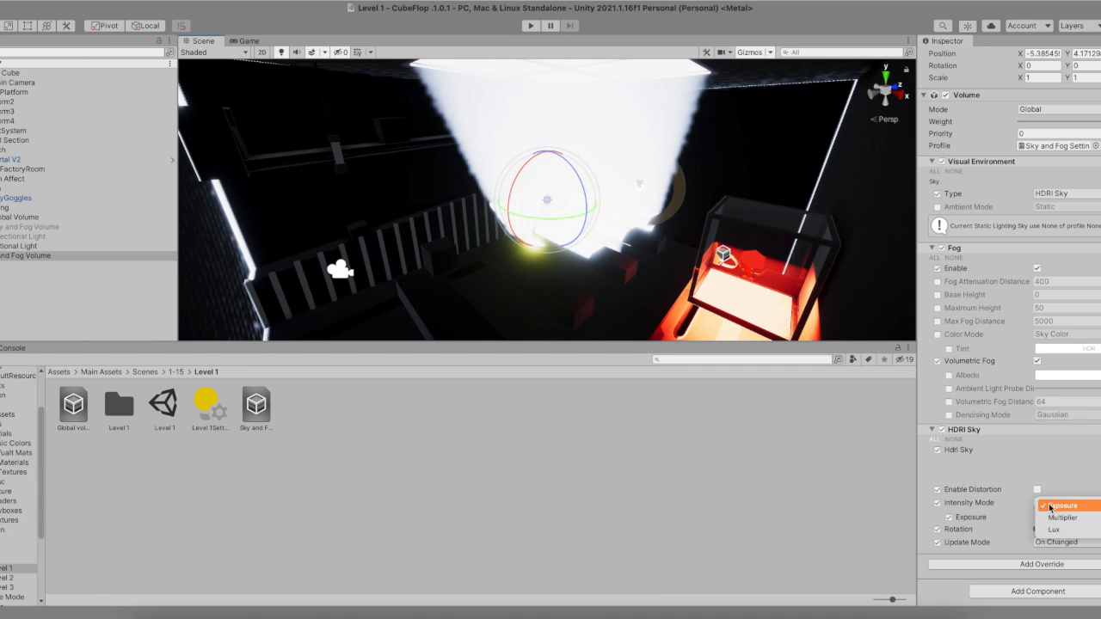
{"action": "left_click", "coordinate": [1069, 530]}
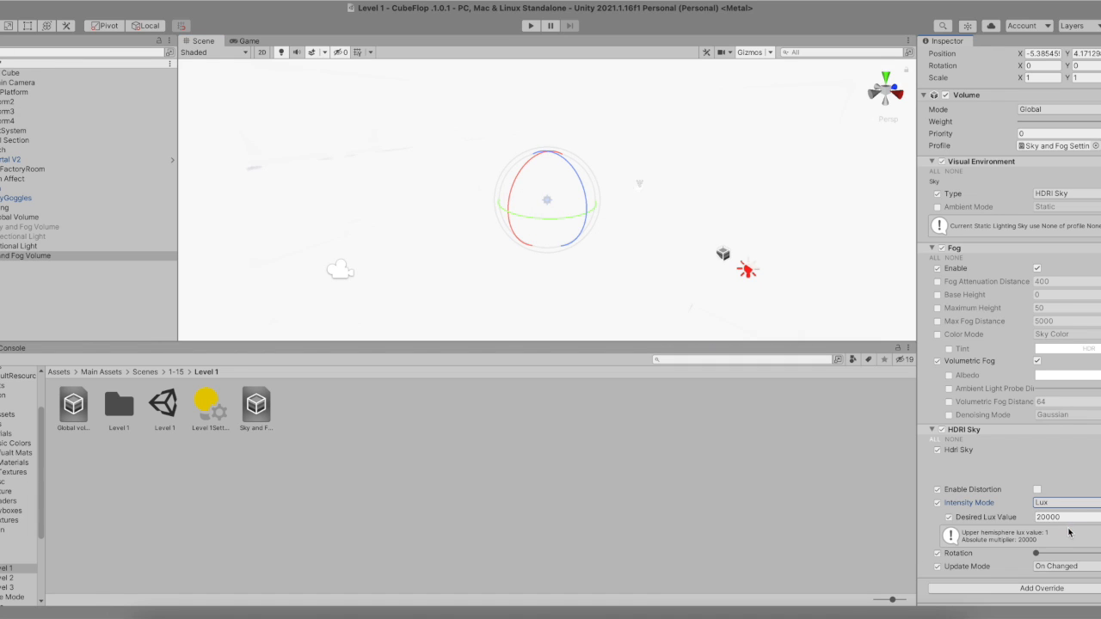
- Assign the sunset sky 02 cubemap as the HDRI Sky texture
{"action": "left_click", "coordinate": [1073, 518]}
{"action": "left_click", "coordinate": [1078, 518]}
{"action": "left_click", "coordinate": [1053, 503]}
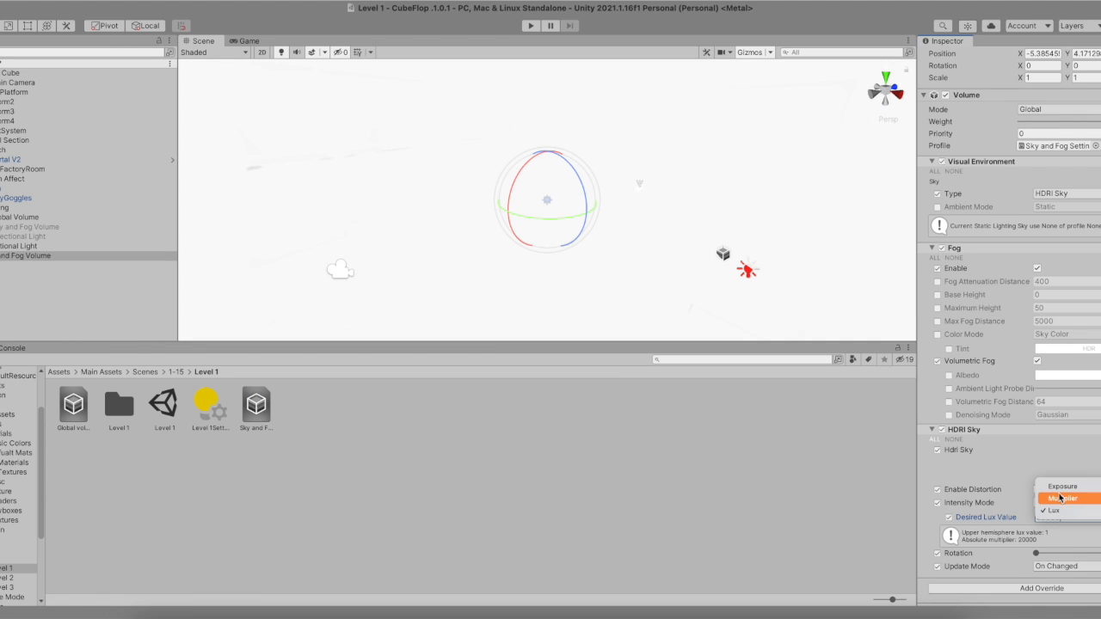
{"action": "left_click", "coordinate": [1064, 508]}
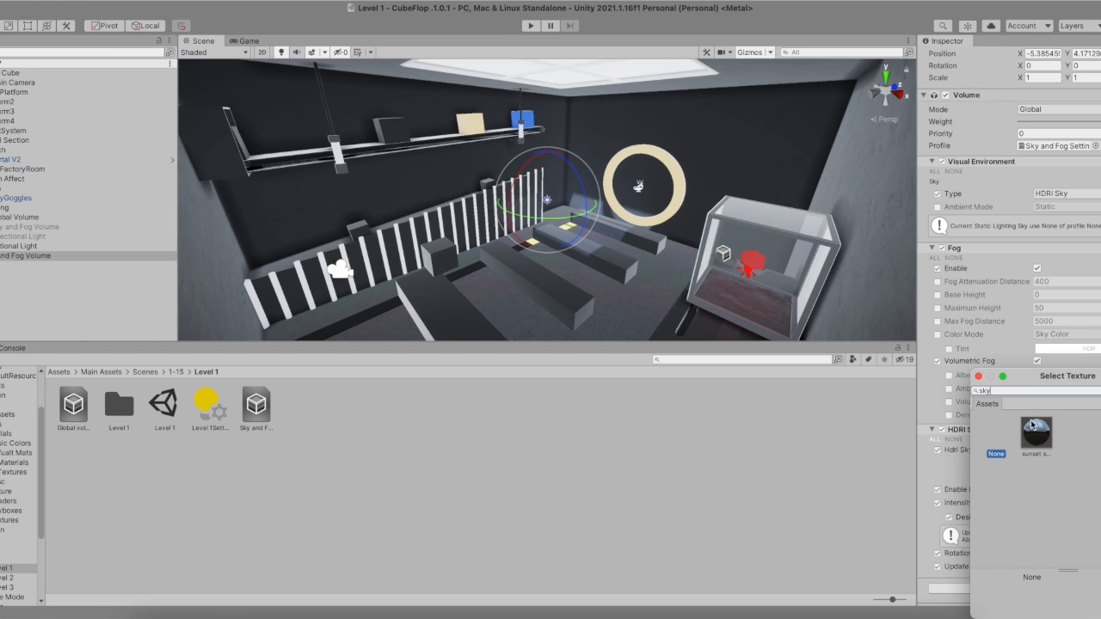
{"action": "left_click", "coordinate": [1035, 432]}
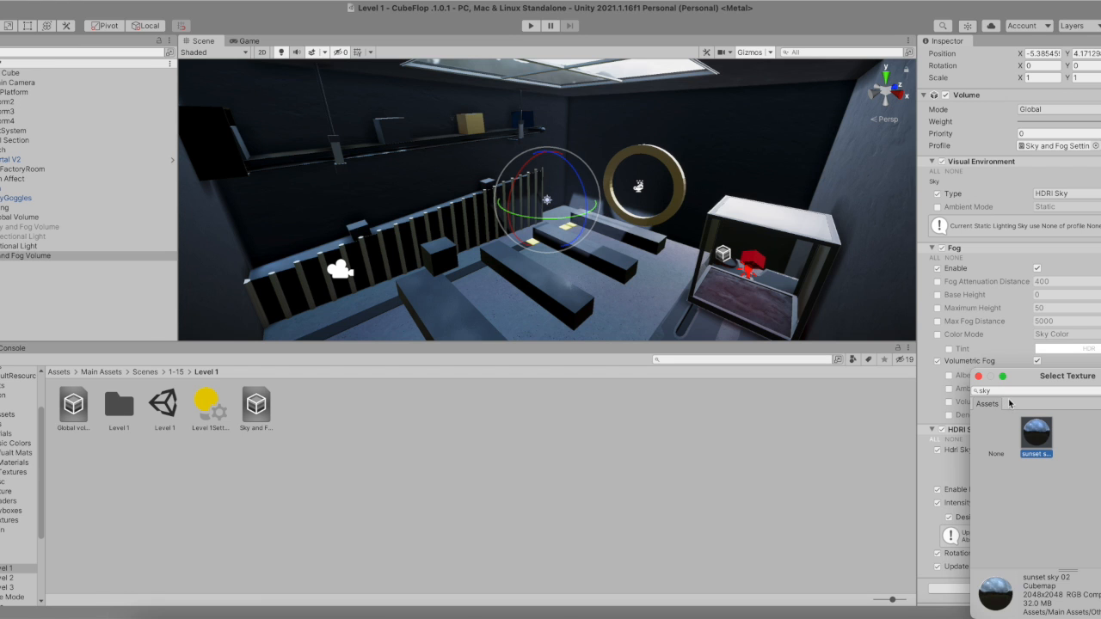
{"action": "left_click", "coordinate": [978, 376]}
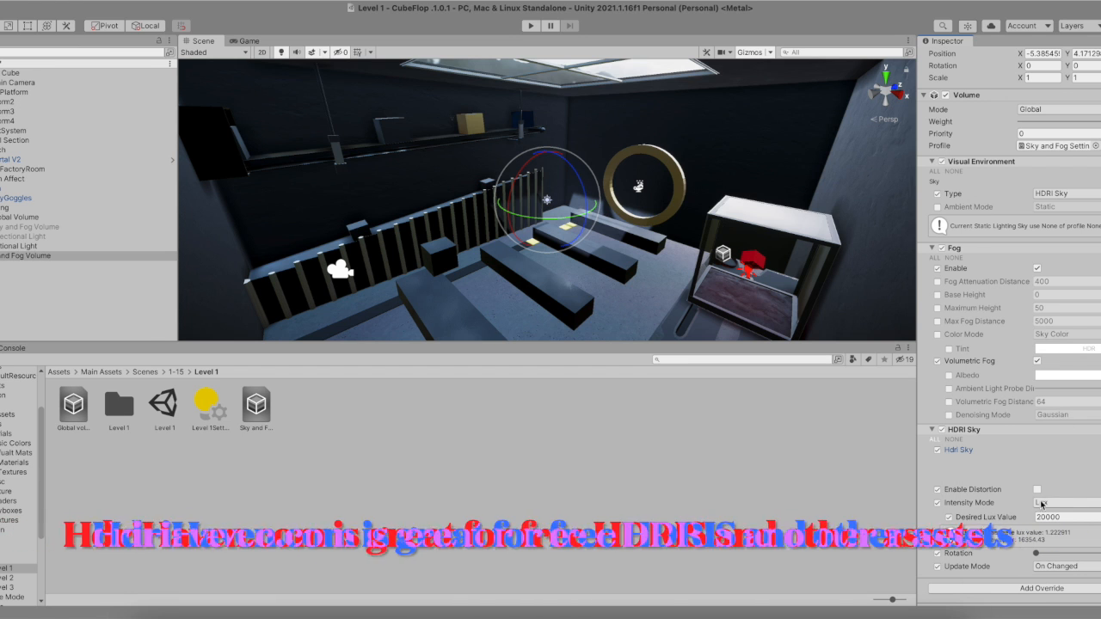
- Orbit and zoom around the room to inspect the new sky lighting
{"action": "scroll", "coordinate": [1044, 508], "scroll_direction": "down", "scroll_amount": 2}
{"action": "scroll", "coordinate": [577, 205], "scroll_direction": "down", "scroll_amount": 10}
{"action": "left_click_drag", "start_coordinate": [557, 210], "coordinate": [505, 211], "text": "alt"}
{"action": "scroll", "coordinate": [514, 221], "scroll_direction": "up", "scroll_amount": 10}
{"action": "left_click", "coordinate": [42, 291]}
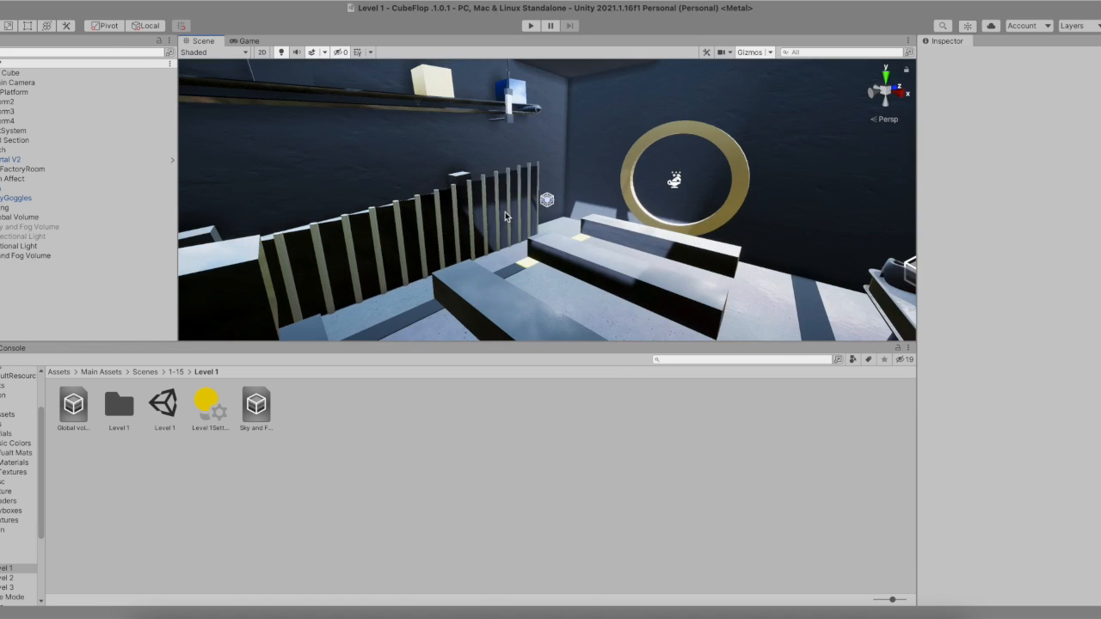
{"action": "scroll", "coordinate": [505, 212], "scroll_direction": "down", "scroll_amount": 8}
{"action": "mouse_move", "coordinate": [478, 228]}
{"action": "left_mouse_down", "text": "alt"}
{"action": "mouse_move", "coordinate": [480, 244]}
{"action": "mouse_move", "coordinate": [504, 254]}
{"action": "mouse_move", "coordinate": [478, 246]}
{"action": "left_mouse_up", "text": "alt"}
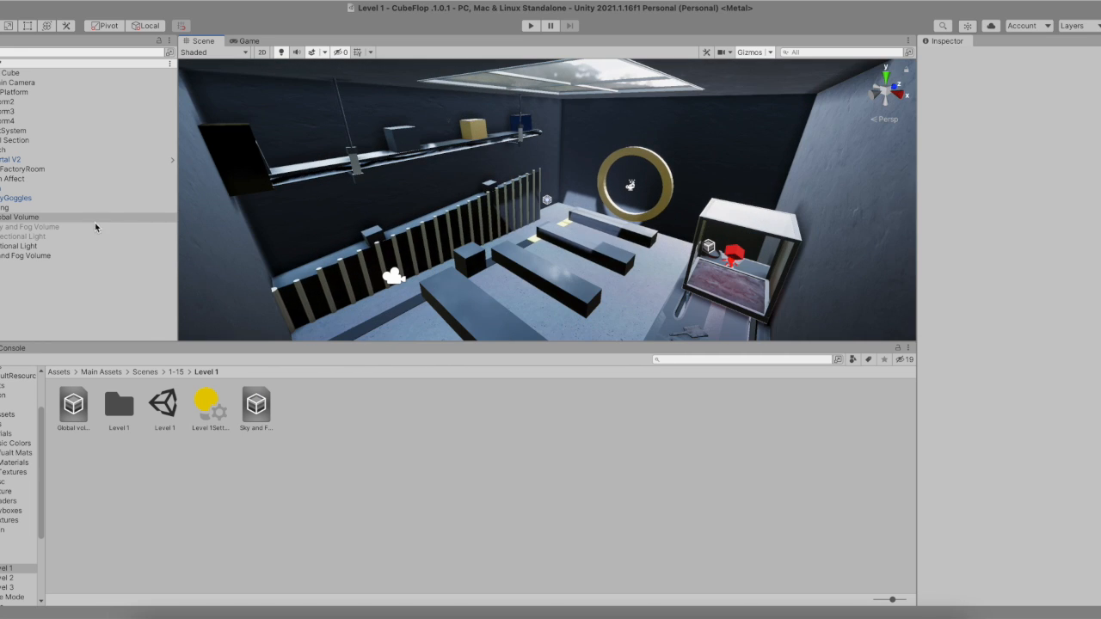
{"action": "left_click", "coordinate": [71, 247]}
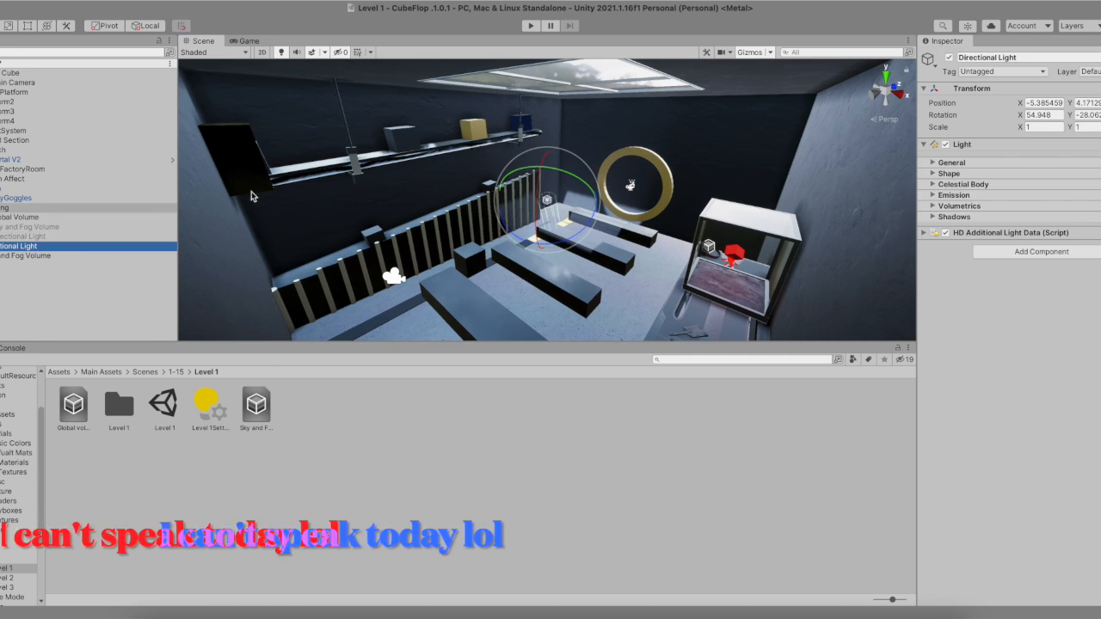
- Try a Desired Lux Value of 10000 for the Sky and Fog Volume's HDRI Sky
{"action": "left_click", "coordinate": [52, 256]}
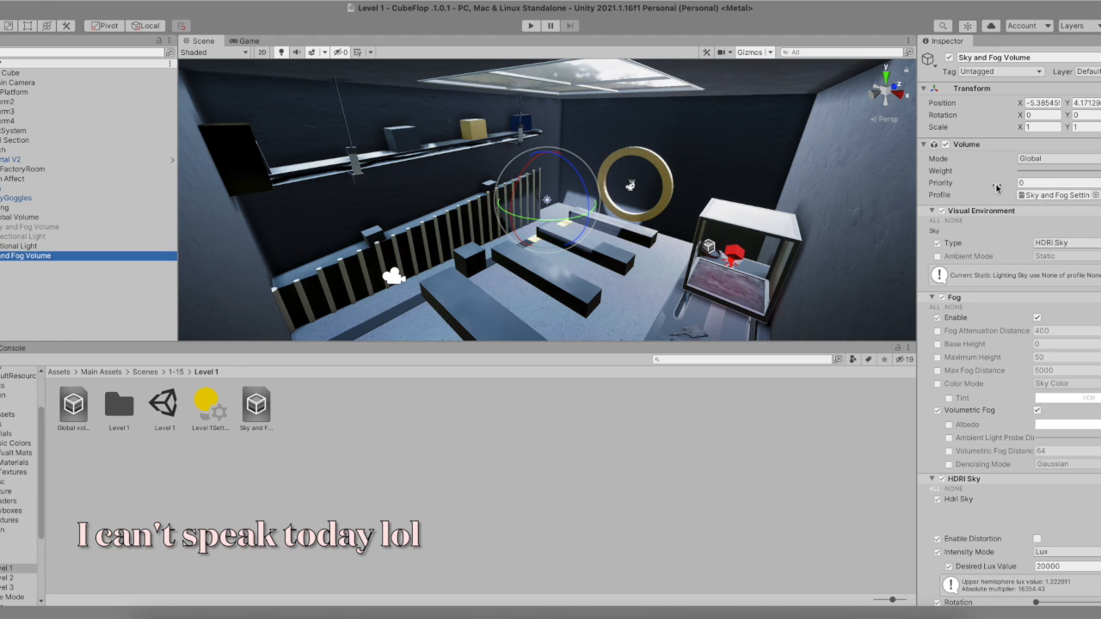
{"action": "scroll", "coordinate": [999, 206], "scroll_direction": "down", "scroll_amount": 3}
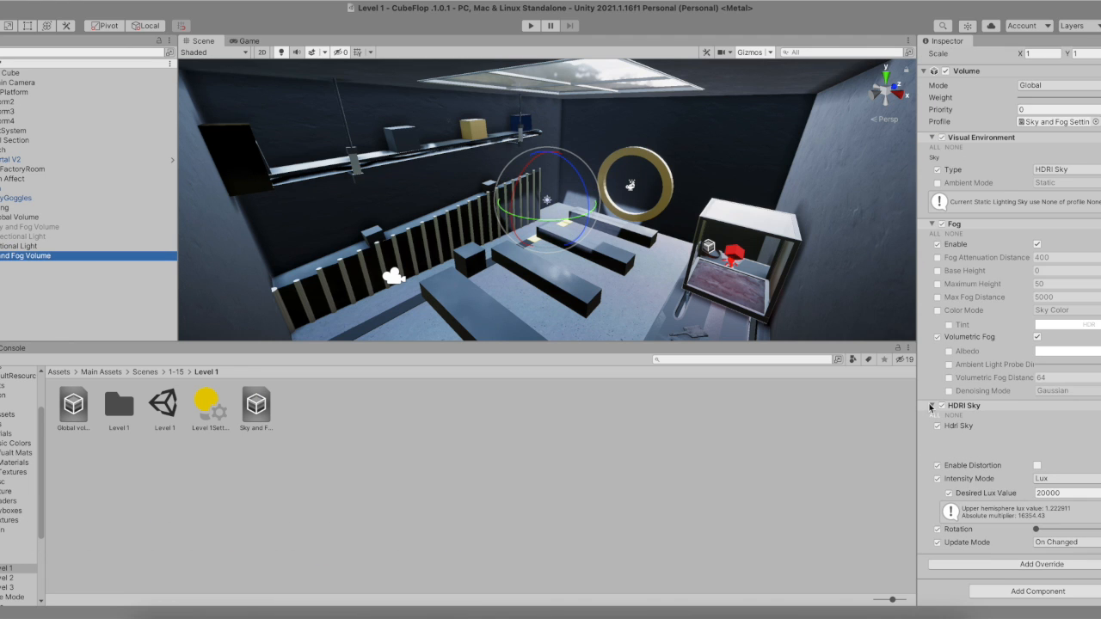
{"action": "left_click_drag", "start_coordinate": [996, 499], "coordinate": [945, 445]}
{"action": "key", "text": "super+z"}
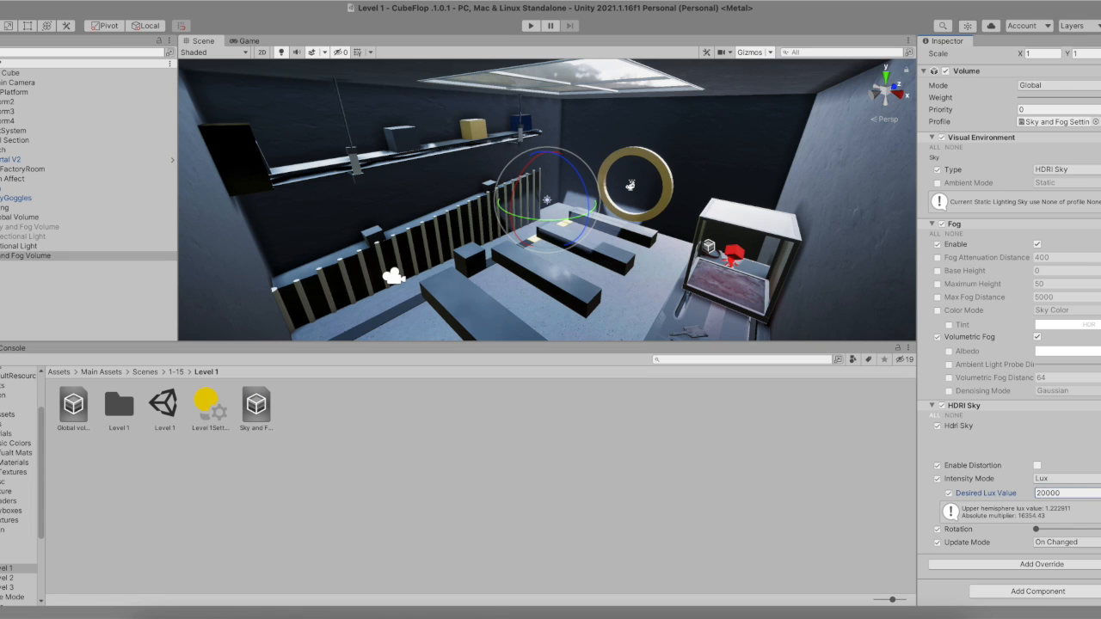
{"action": "left_click", "coordinate": [1094, 491]}
{"action": "type", "text": "10"}
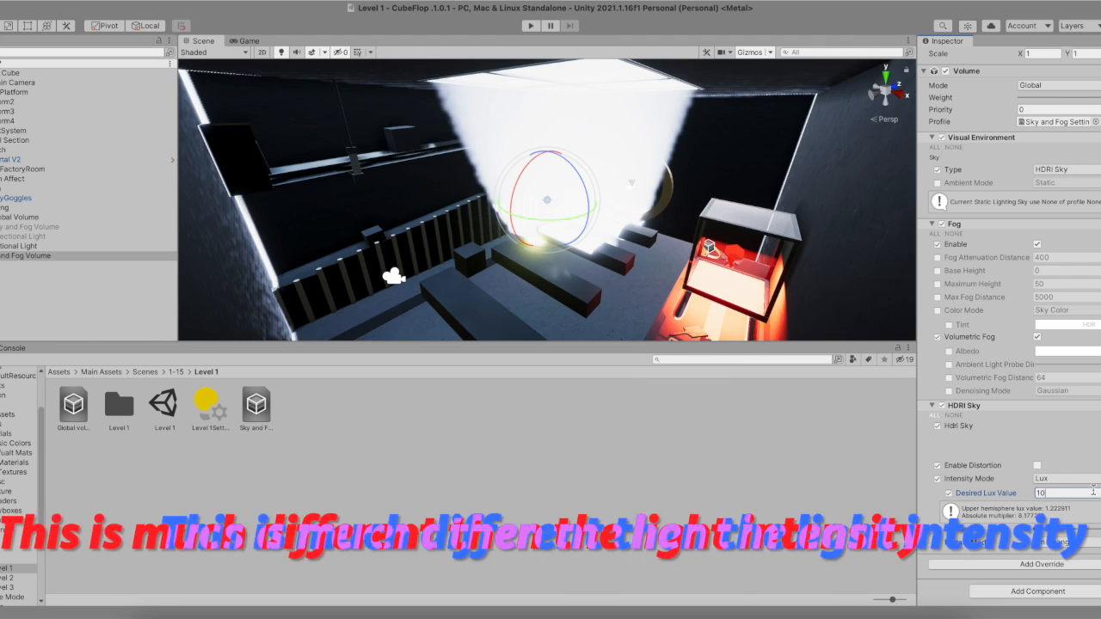
{"action": "type", "text": "000"}
- Set the HDRI Sky's Desired Lux Value to 20000
{"action": "scroll", "coordinate": [455, 132], "scroll_direction": "down", "scroll_amount": 5}
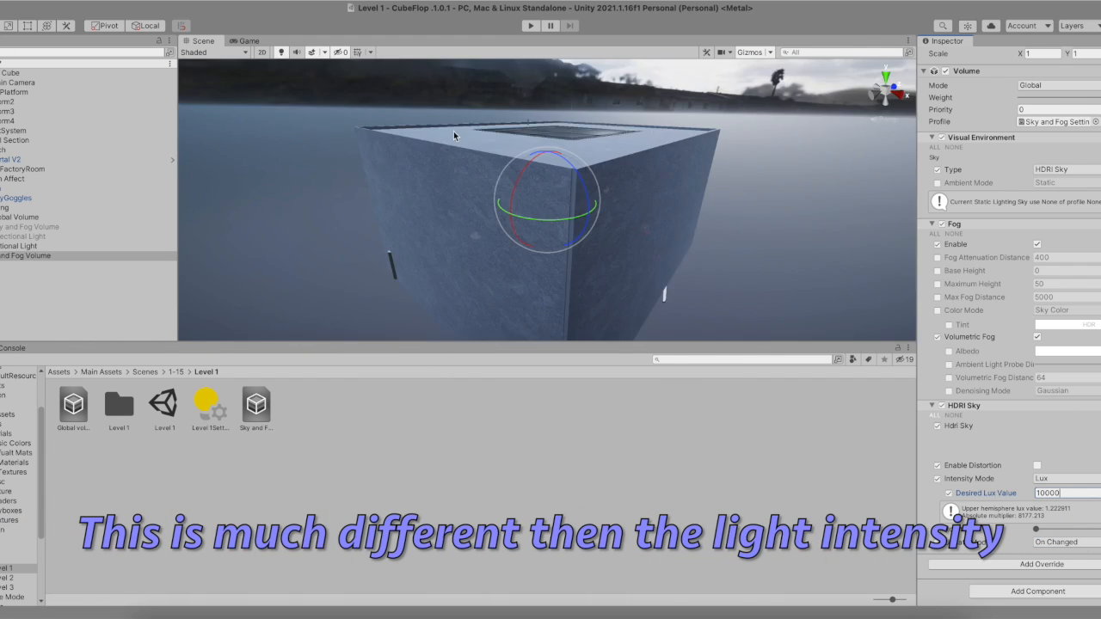
{"action": "scroll", "coordinate": [459, 146], "scroll_direction": "up", "scroll_amount": 8}
{"action": "left_click_drag", "start_coordinate": [459, 147], "coordinate": [464, 123], "text": "alt"}
{"action": "scroll", "coordinate": [463, 128], "scroll_direction": "down", "scroll_amount": 4}
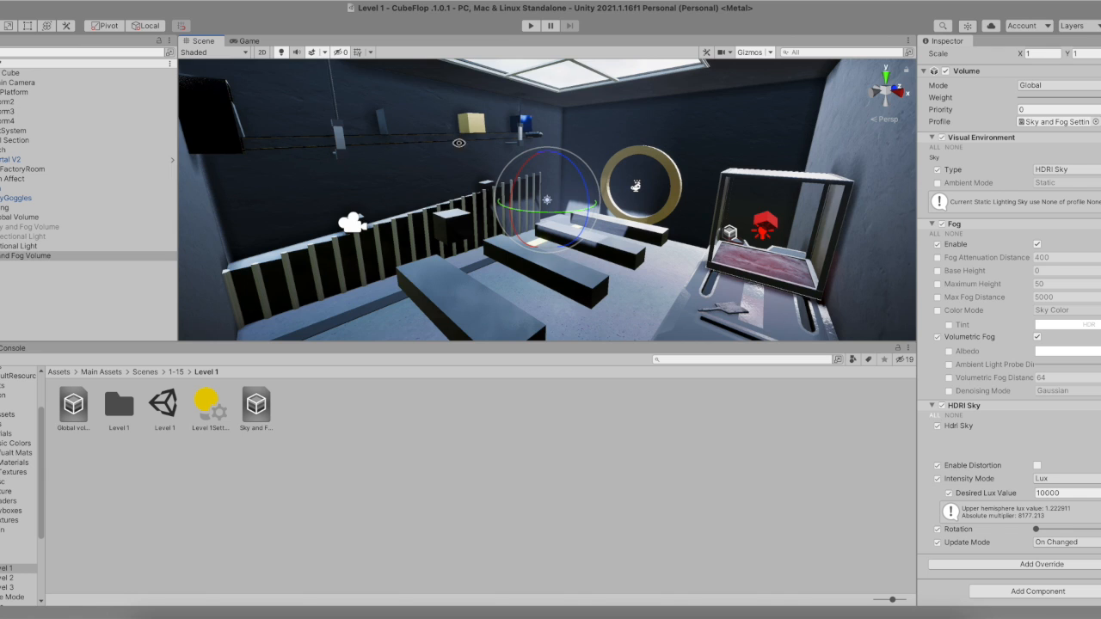
{"action": "left_click", "coordinate": [1065, 492]}
{"action": "type", "text": "200"}
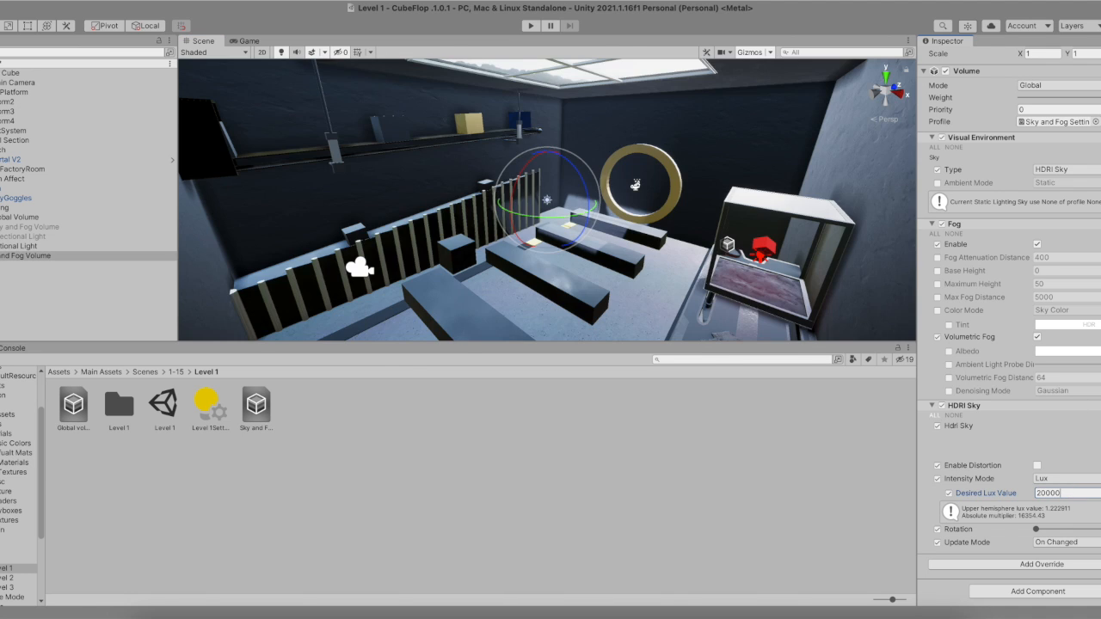
- Reselect the Sky and Fog Volume and enable all of its Fog override properties
{"action": "left_click", "coordinate": [48, 279]}
{"action": "left_click", "coordinate": [52, 256]}
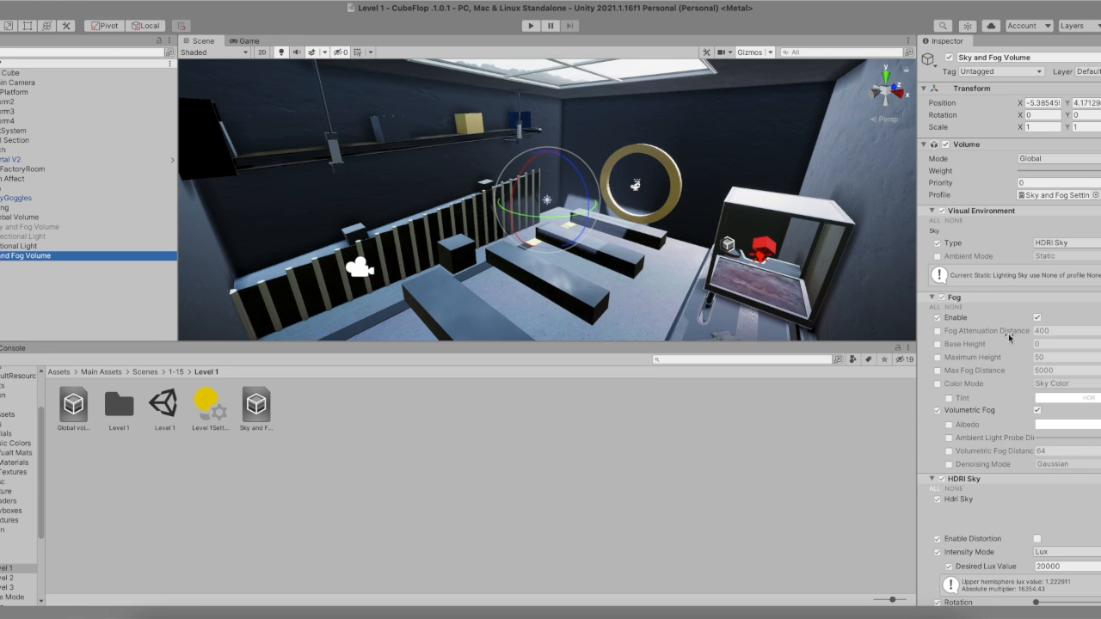
{"action": "left_click", "coordinate": [935, 307]}
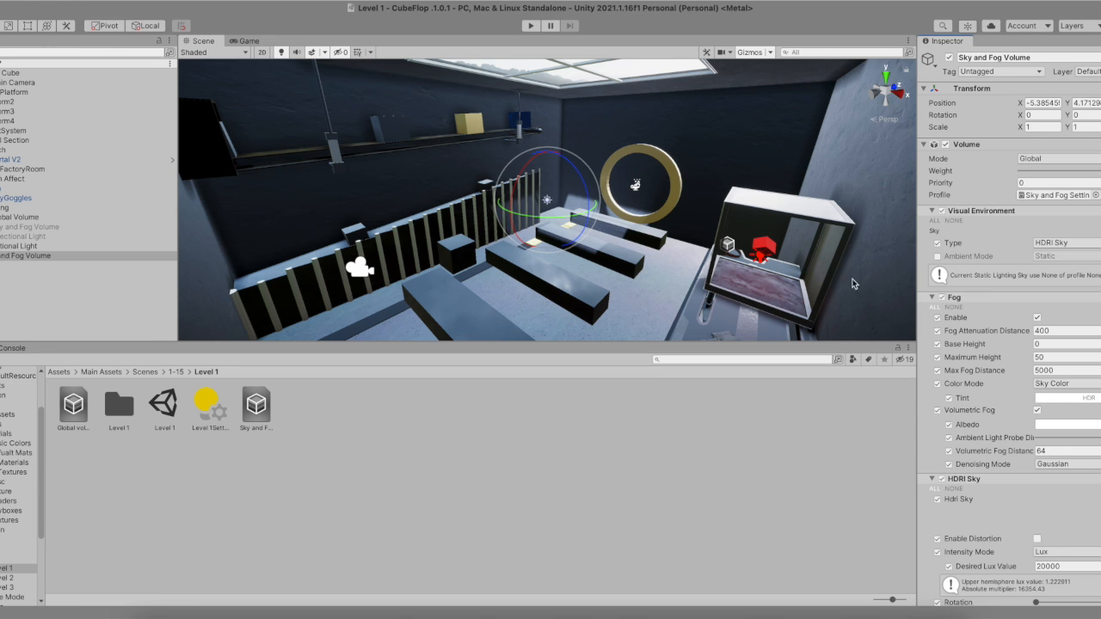
{"action": "scroll", "coordinate": [693, 249], "scroll_direction": "down", "scroll_amount": 10}
{"action": "scroll", "coordinate": [581, 237], "scroll_direction": "up", "scroll_amount": 2}
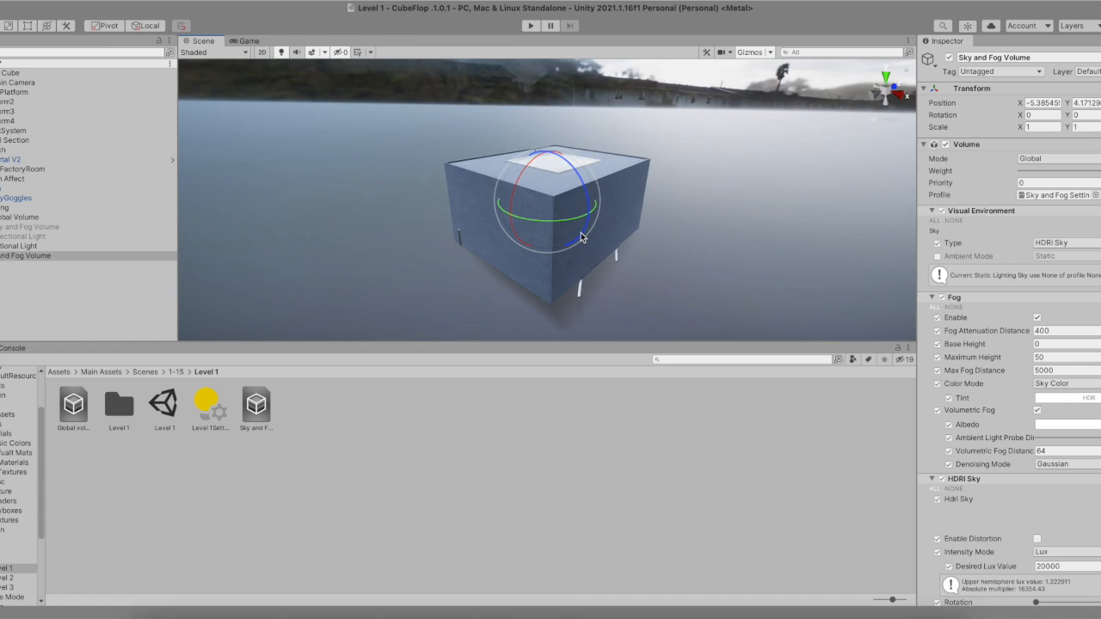
{"action": "scroll", "coordinate": [582, 236], "scroll_direction": "up", "scroll_amount": 5}
{"action": "scroll", "coordinate": [567, 218], "scroll_direction": "down", "scroll_amount": 2}
{"action": "scroll", "coordinate": [567, 217], "scroll_direction": "up", "scroll_amount": 4}
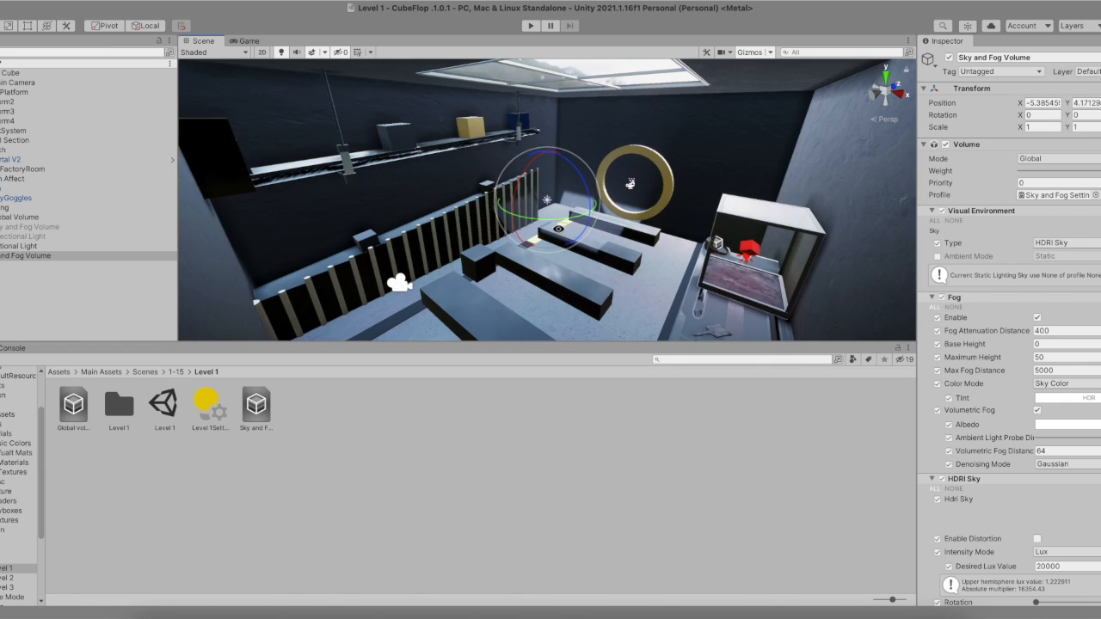
{"action": "scroll", "coordinate": [567, 218], "scroll_direction": "down", "scroll_amount": 1}
{"action": "left_click", "coordinate": [1084, 370]}
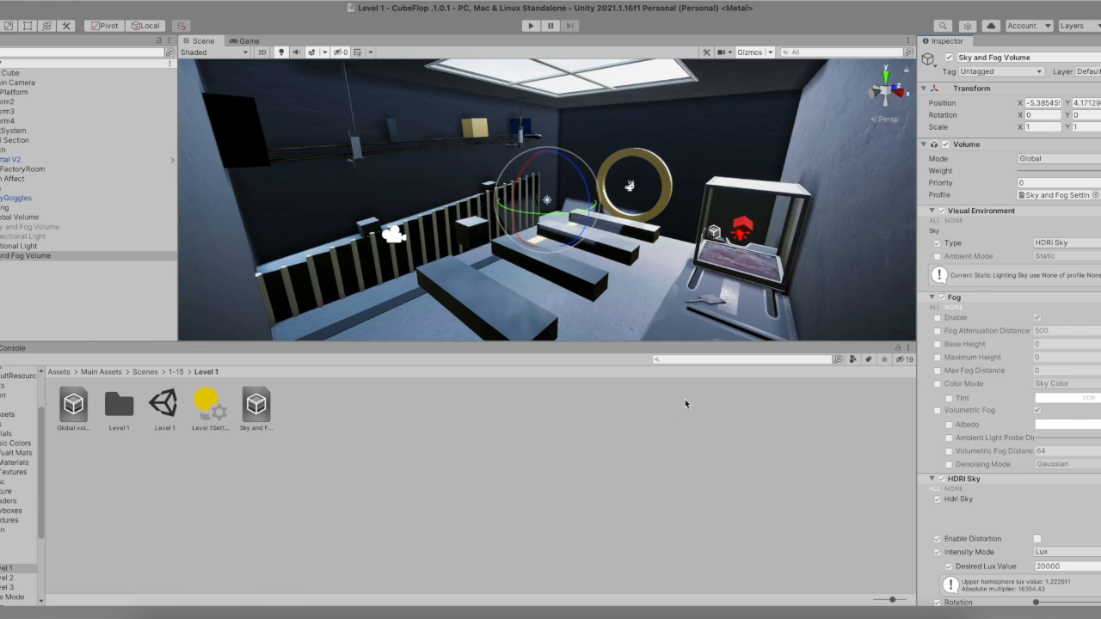
{"action": "left_click", "coordinate": [935, 307]}
- Set the Fog Attenuation Distance to 100
{"action": "scroll", "coordinate": [613, 292], "scroll_direction": "down", "scroll_amount": 2}
{"action": "scroll", "coordinate": [613, 292], "scroll_direction": "down", "scroll_amount": 2}
{"action": "scroll", "coordinate": [617, 295], "scroll_direction": "up", "scroll_amount": 2}
{"action": "left_click_drag", "start_coordinate": [619, 270], "coordinate": [543, 228], "text": "alt"}
{"action": "scroll", "coordinate": [453, 244], "scroll_direction": "up", "scroll_amount": 5}
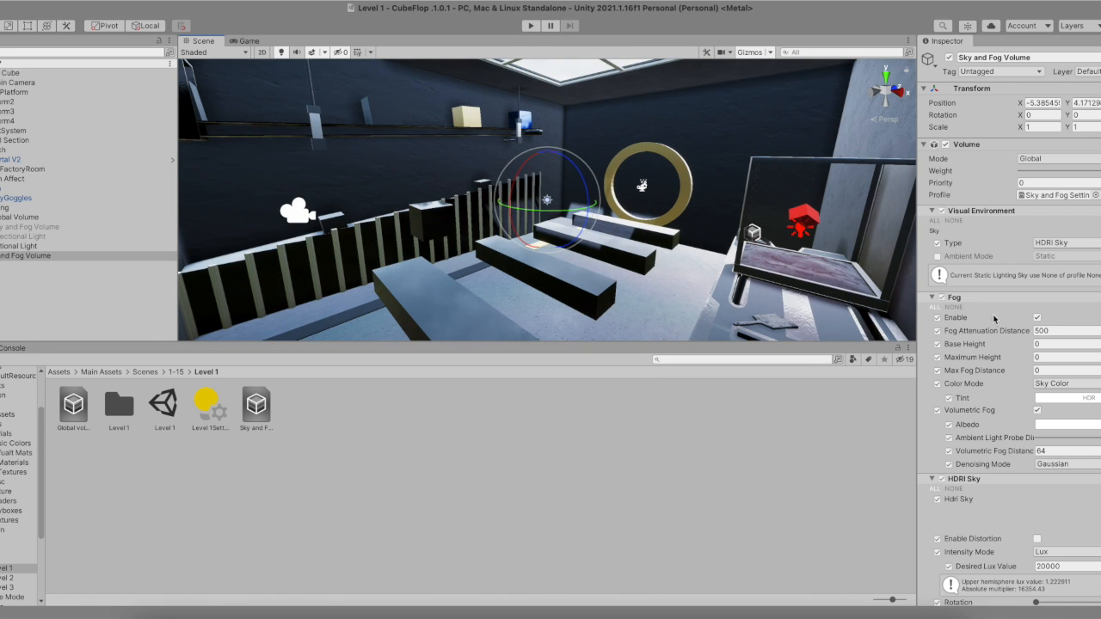
{"action": "left_click", "coordinate": [1053, 331]}
{"action": "type", "text": "20"}
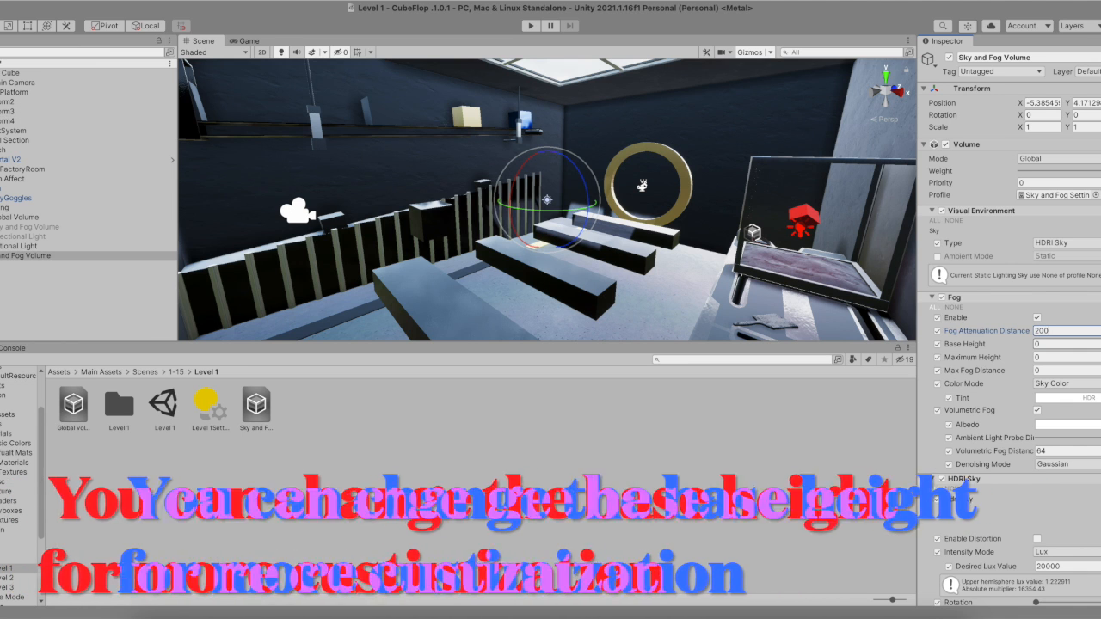
{"action": "key", "text": "BackSpace"}
{"action": "key", "text": "BackSpace"}
{"action": "key", "text": "BackSpace"}
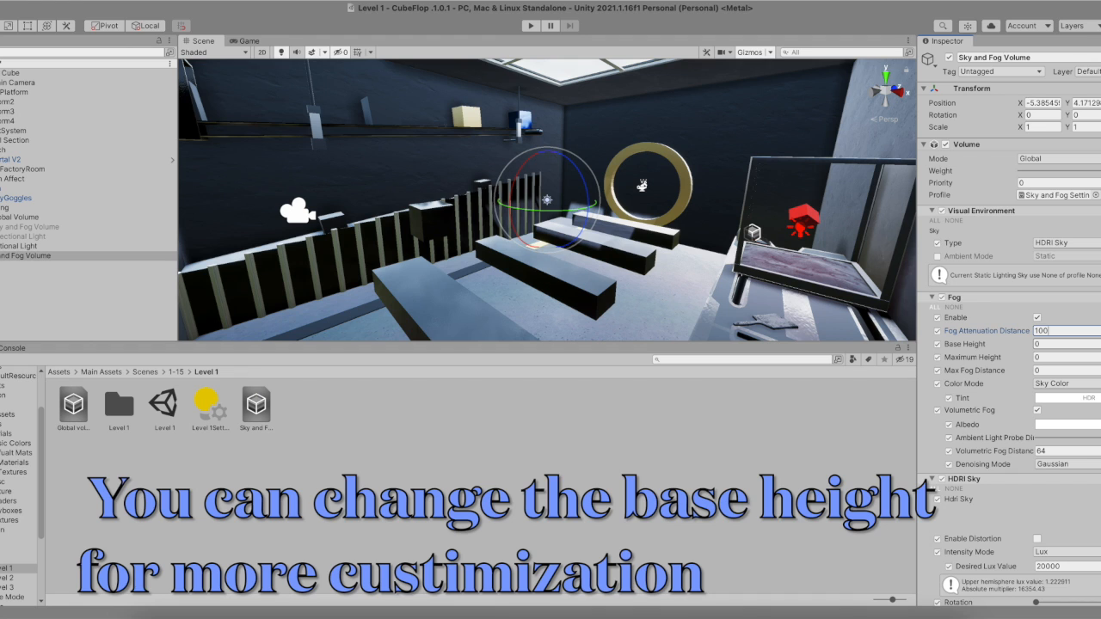
- Set the fog's Base Height to 20
{"action": "left_click", "coordinate": [1053, 343]}
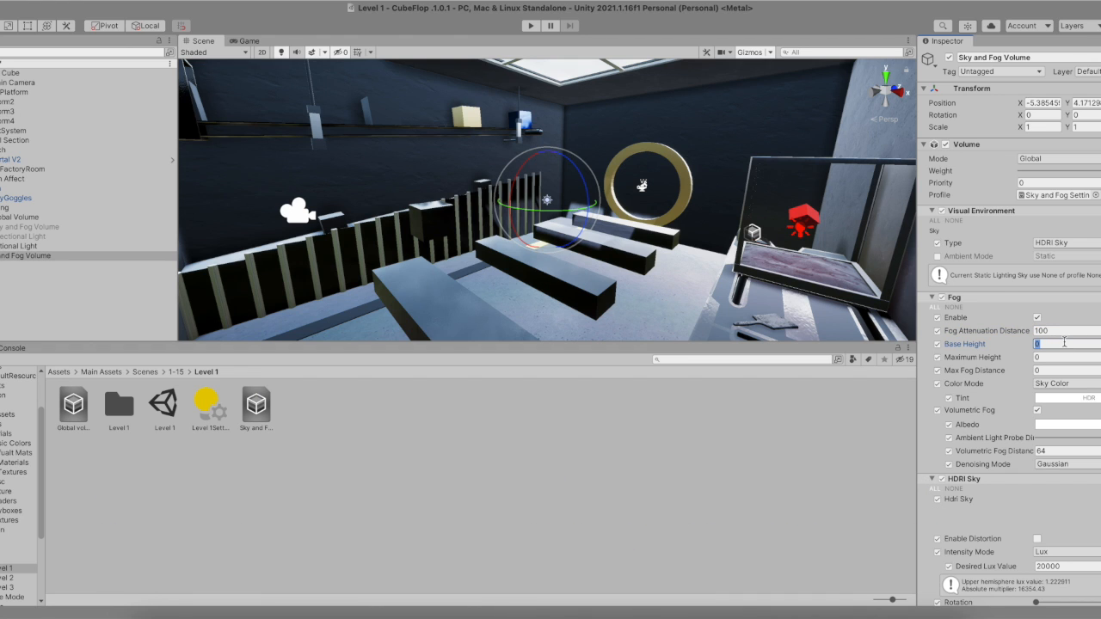
{"action": "type", "text": "20"}
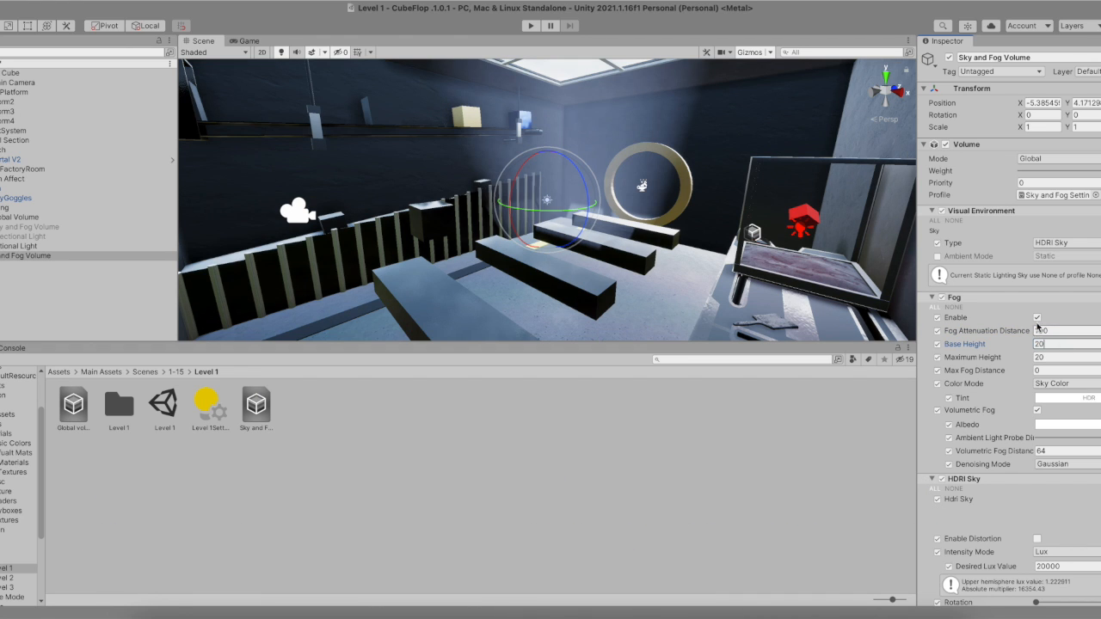
{"action": "type", "text": "f"}
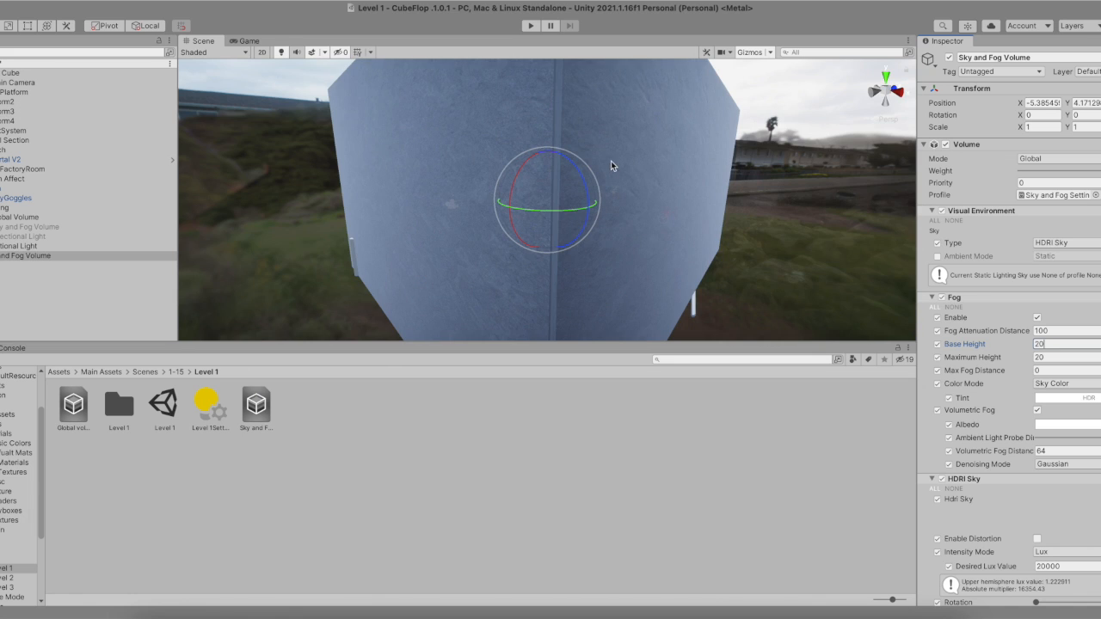
- Set the Max Fog Distance to 70
{"action": "left_click_drag", "start_coordinate": [612, 166], "coordinate": [605, 218], "text": "alt"}
{"action": "scroll", "coordinate": [607, 181], "scroll_direction": "down", "scroll_amount": 3, "text": "alt"}
{"action": "scroll", "coordinate": [608, 181], "scroll_direction": "up", "scroll_amount": 8, "text": "alt"}
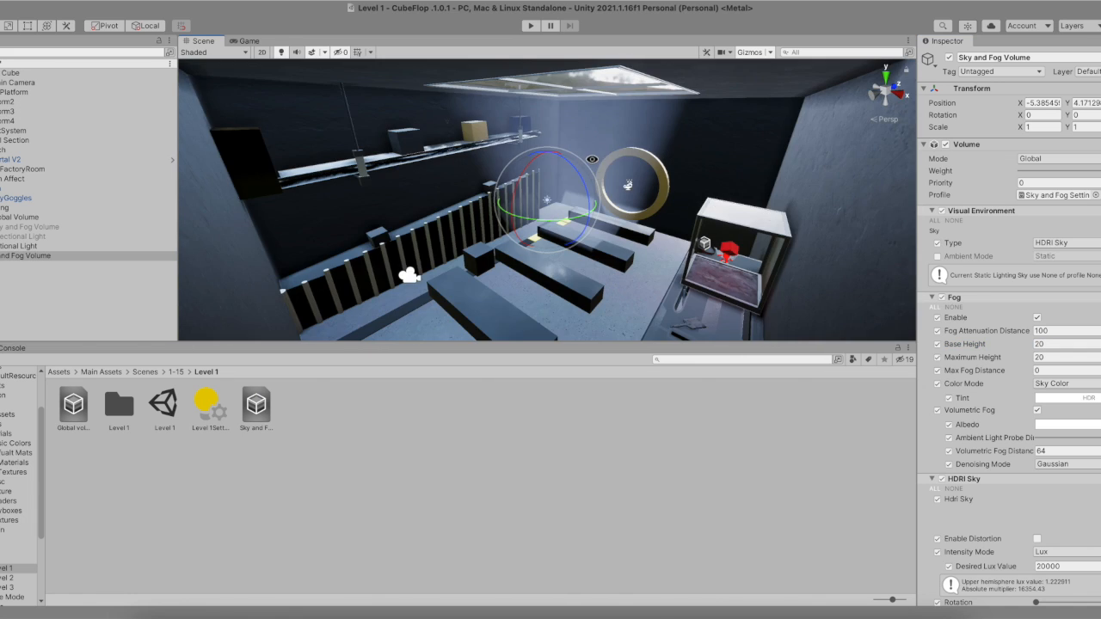
{"action": "scroll", "coordinate": [592, 159], "scroll_direction": "up", "scroll_amount": 3, "text": "alt"}
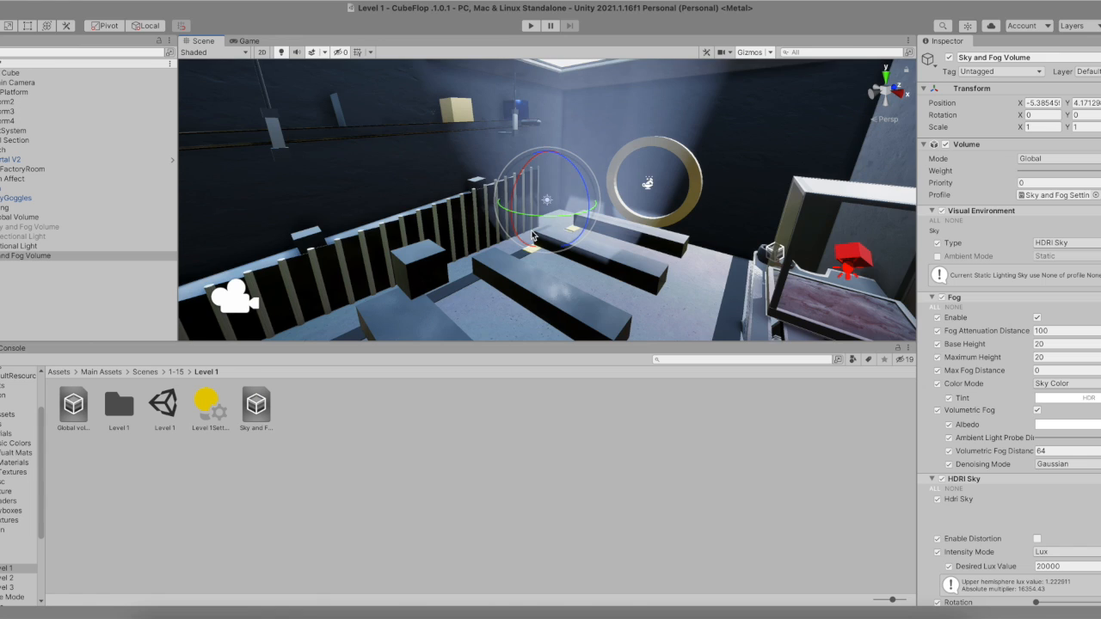
{"action": "scroll", "coordinate": [532, 235], "scroll_direction": "down", "scroll_amount": 2}
{"action": "left_click", "coordinate": [1044, 370]}
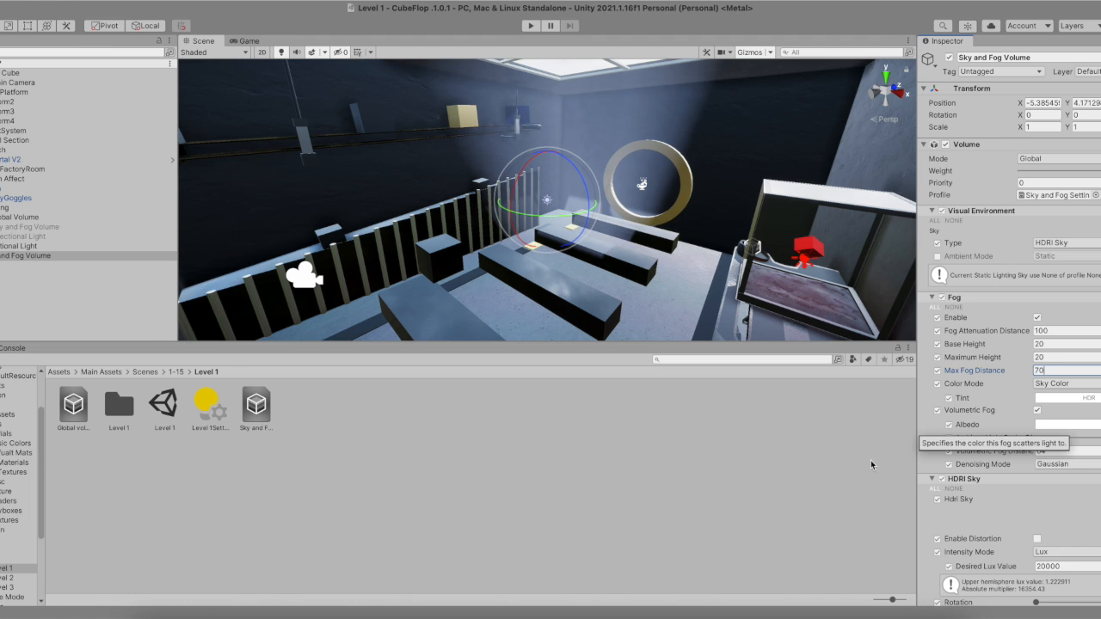
- Lower the fog's Ambient Light Probe Dimmer slider
{"action": "scroll", "coordinate": [430, 259], "scroll_direction": "down", "scroll_amount": 10}
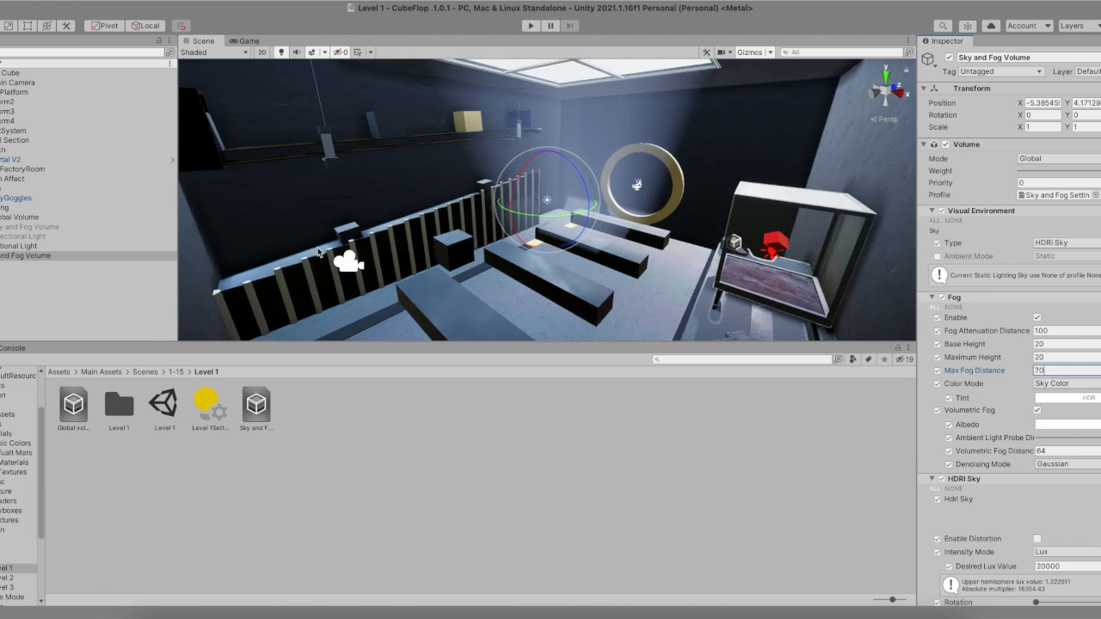
{"action": "scroll", "coordinate": [403, 246], "scroll_direction": "up", "scroll_amount": 8}
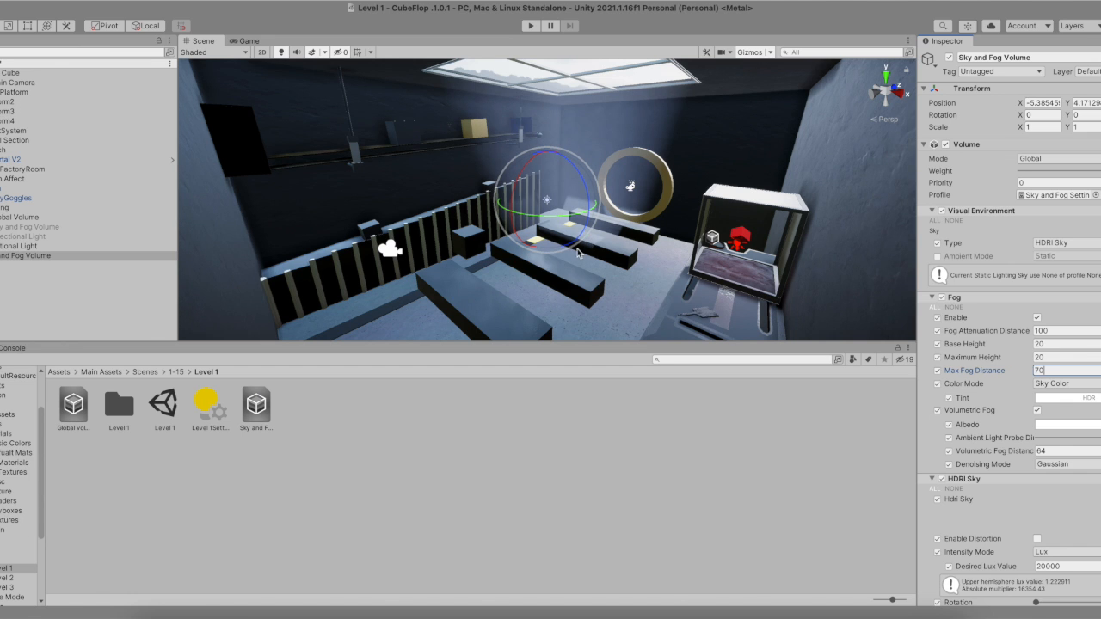
{"action": "scroll", "coordinate": [551, 265], "scroll_direction": "up", "scroll_amount": 5}
{"action": "left_click_drag", "start_coordinate": [580, 282], "coordinate": [469, 170], "text": "alt"}
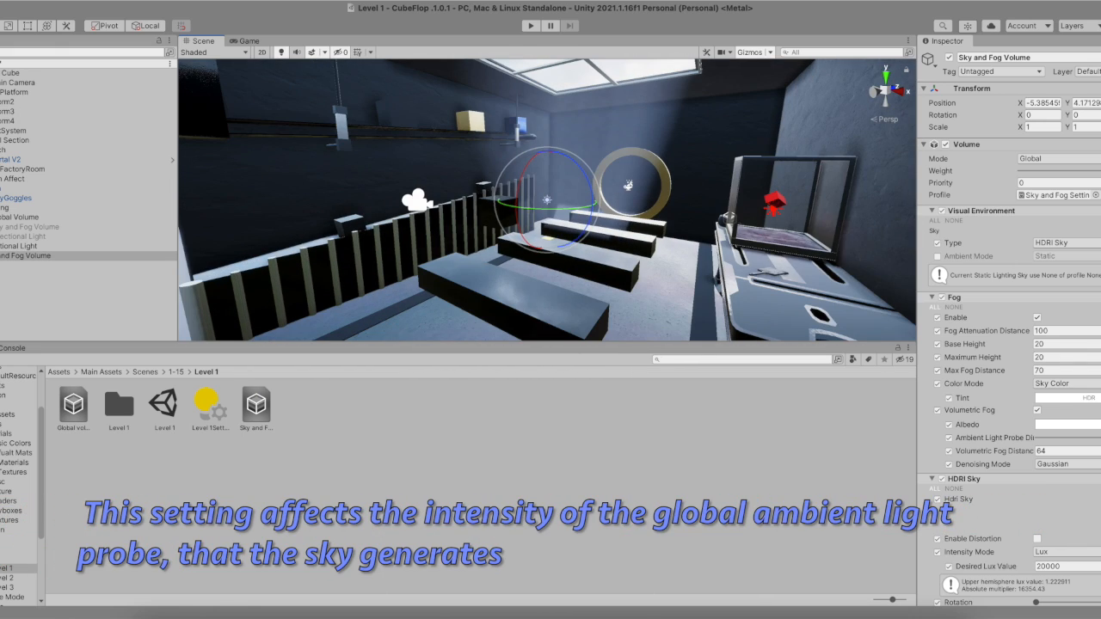
{"action": "left_click_drag", "start_coordinate": [1088, 437], "coordinate": [1014, 438]}
{"action": "scroll", "coordinate": [651, 313], "scroll_direction": "down", "scroll_amount": 5}
{"action": "left_click_drag", "start_coordinate": [651, 312], "coordinate": [597, 320], "text": "alt"}
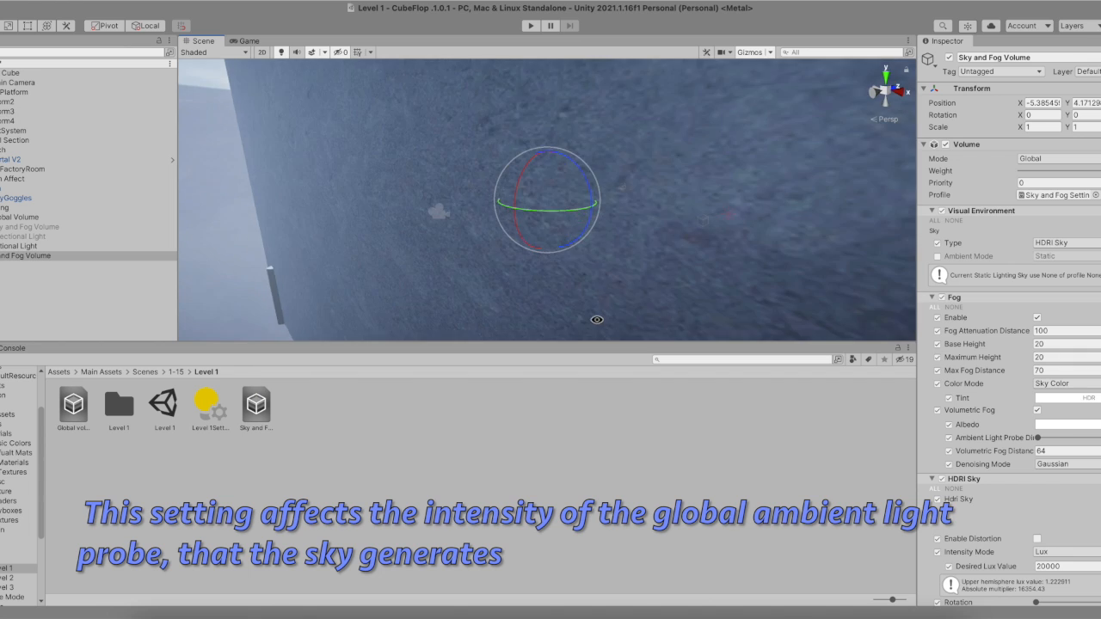
{"action": "scroll", "coordinate": [620, 316], "scroll_direction": "up", "scroll_amount": 5}
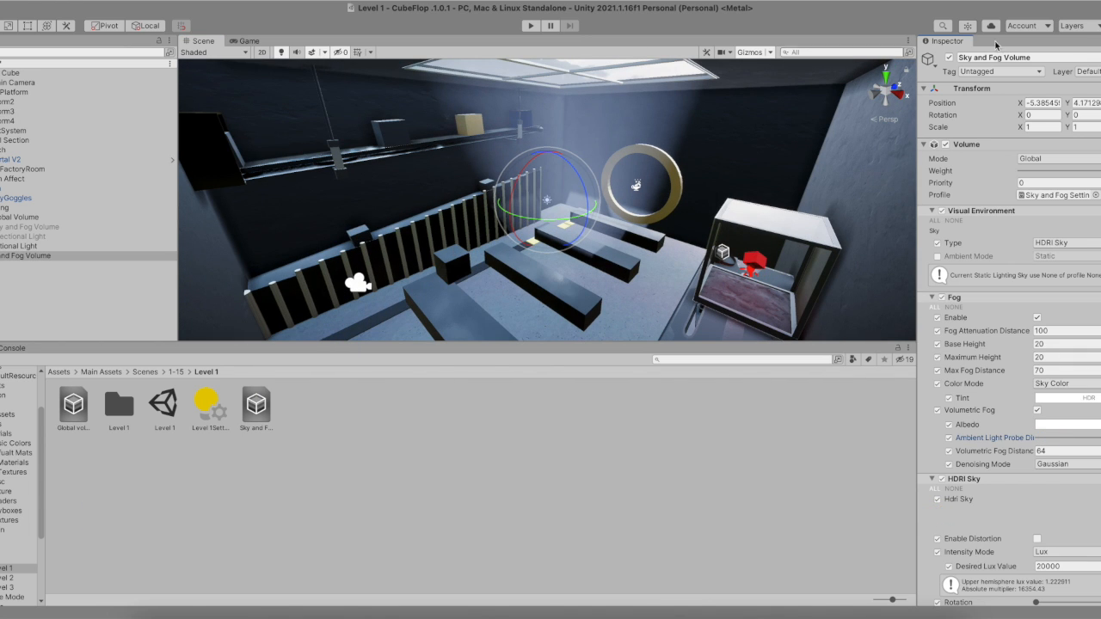
- Select the Spot Light inside the glass case and enable it
{"action": "left_click", "coordinate": [270, 266]}
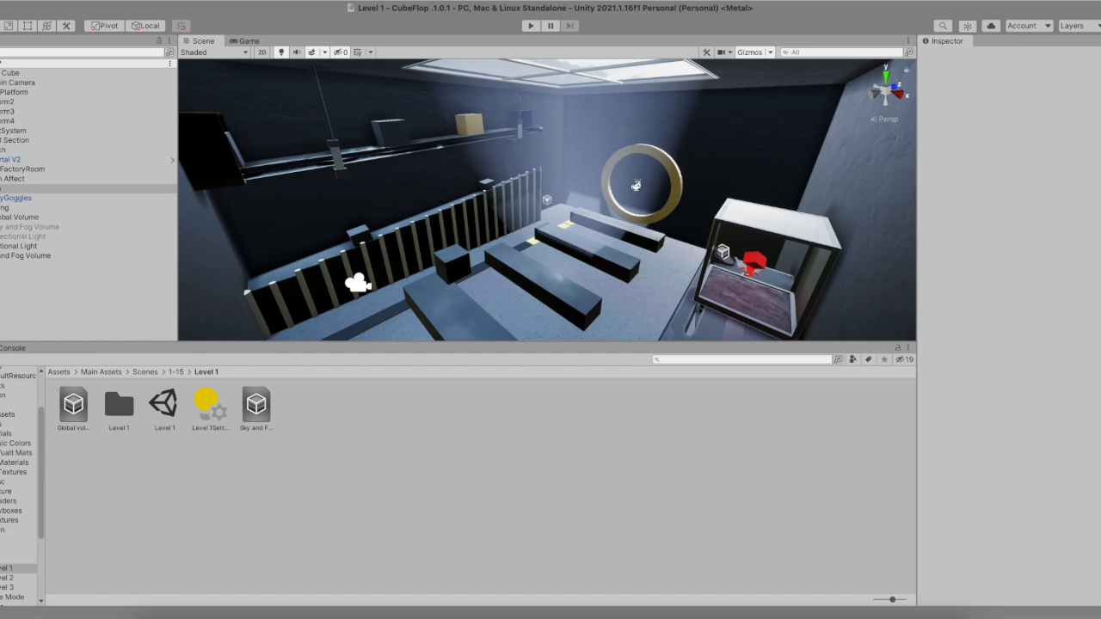
{"action": "left_click", "coordinate": [1, 169]}
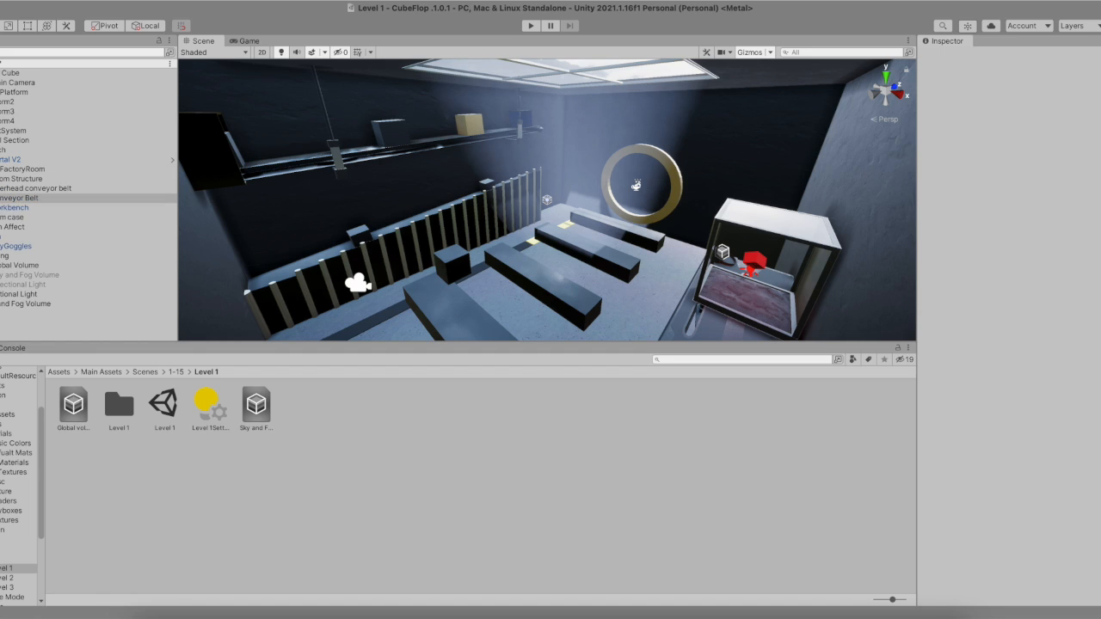
{"action": "left_click", "coordinate": [1, 216]}
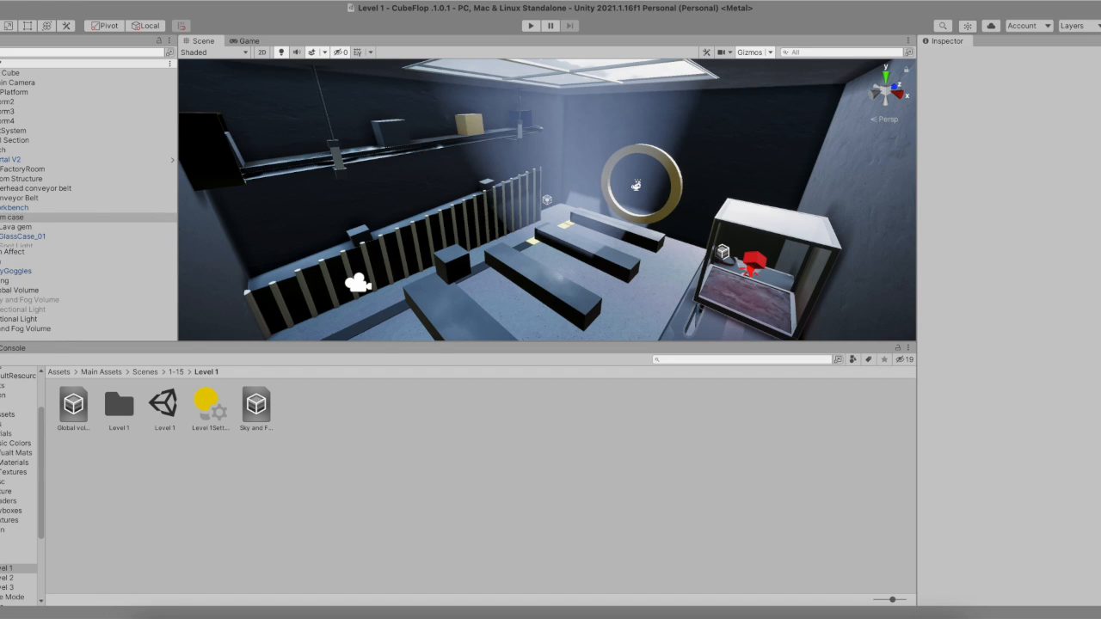
{"action": "left_click", "coordinate": [9, 247]}
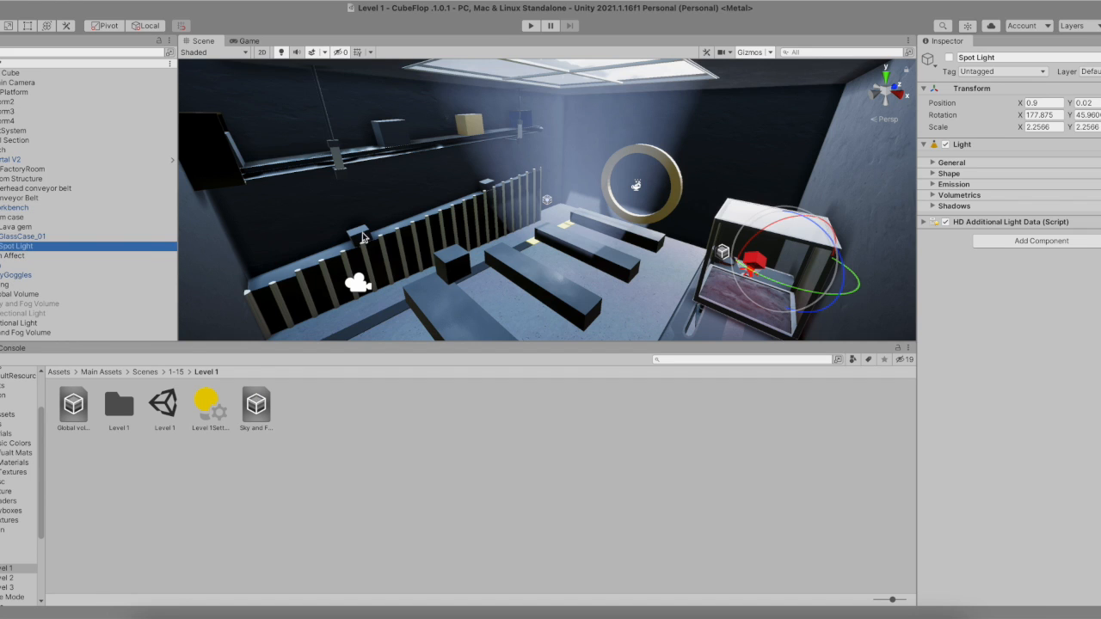
{"action": "left_click", "coordinate": [949, 56]}
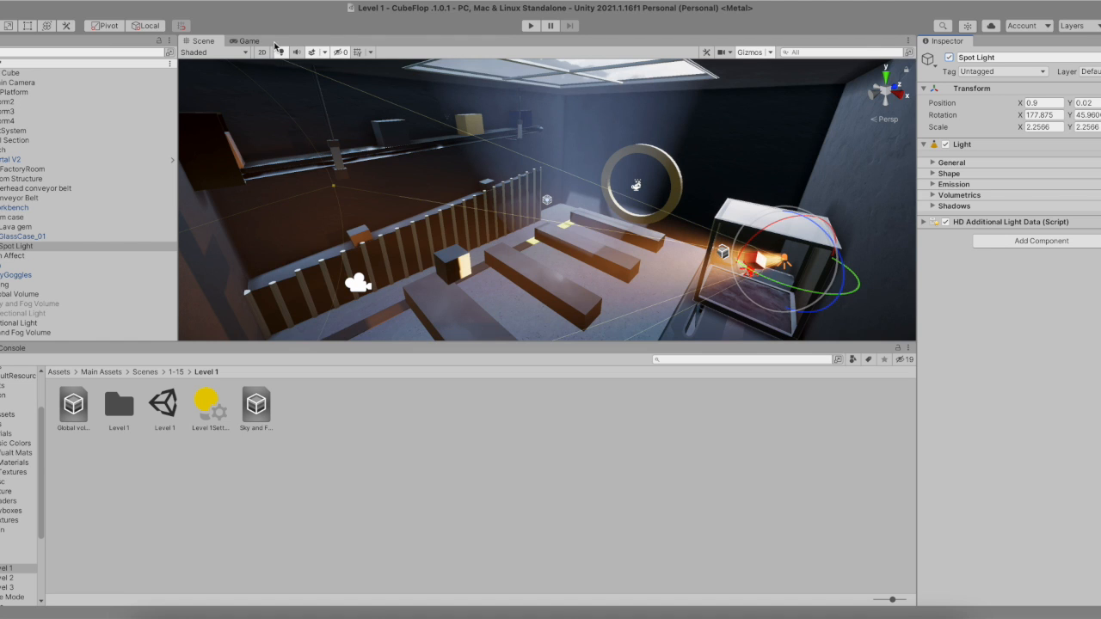
- Expand the Spot Light's Emission settings and adjust its temperature slider
{"action": "scroll", "coordinate": [691, 240], "scroll_direction": "up", "scroll_amount": 4}
{"action": "scroll", "coordinate": [760, 230], "scroll_direction": "down", "scroll_amount": 2}
{"action": "scroll", "coordinate": [761, 231], "scroll_direction": "down", "scroll_amount": 3}
{"action": "left_click", "coordinate": [933, 163]}
{"action": "left_click", "coordinate": [934, 162]}
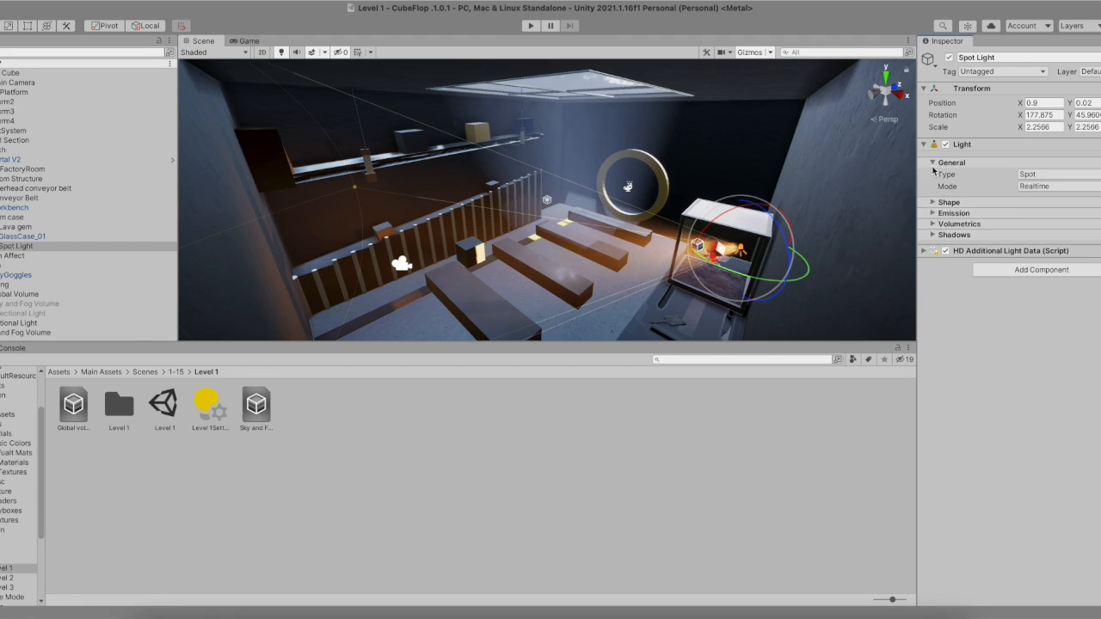
{"action": "left_click", "coordinate": [947, 184]}
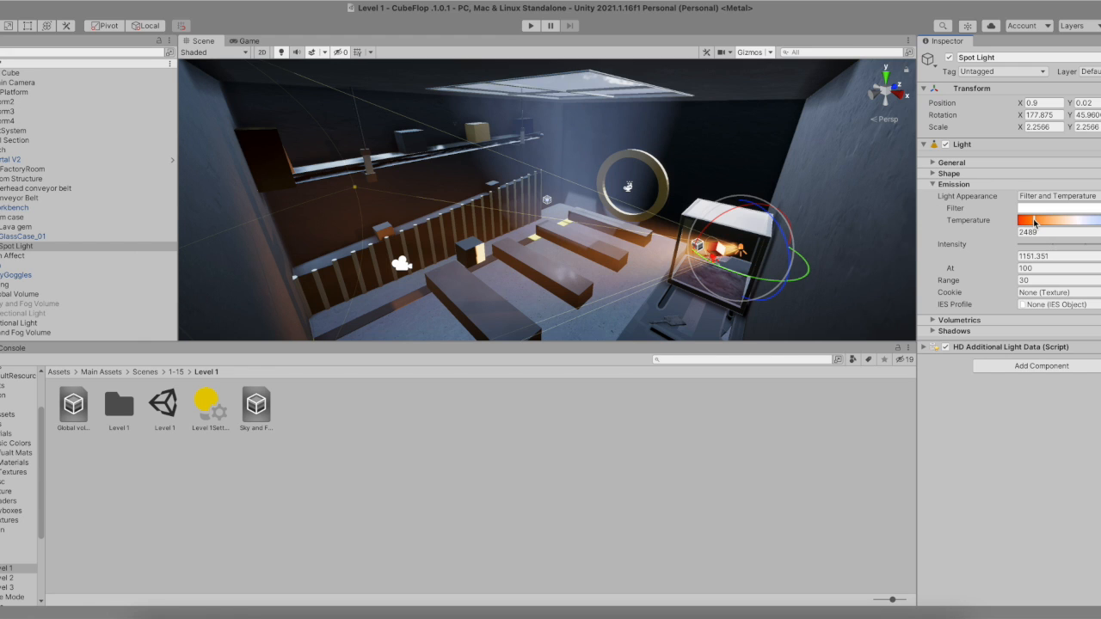
{"action": "left_click_drag", "start_coordinate": [1075, 221], "coordinate": [1100, 221]}
- Examine the Spot Light's intensity At and Range fields while viewing the glass case in the scene
{"action": "scroll", "coordinate": [703, 261], "scroll_direction": "up", "scroll_amount": 3}
{"action": "left_click_drag", "start_coordinate": [703, 260], "coordinate": [559, 205], "text": "alt"}
{"action": "scroll", "coordinate": [705, 226], "scroll_direction": "up", "scroll_amount": 3}
{"action": "scroll", "coordinate": [680, 210], "scroll_direction": "down", "scroll_amount": 3}
{"action": "scroll", "coordinate": [643, 226], "scroll_direction": "up", "scroll_amount": 4}
{"action": "left_click", "coordinate": [1057, 268]}
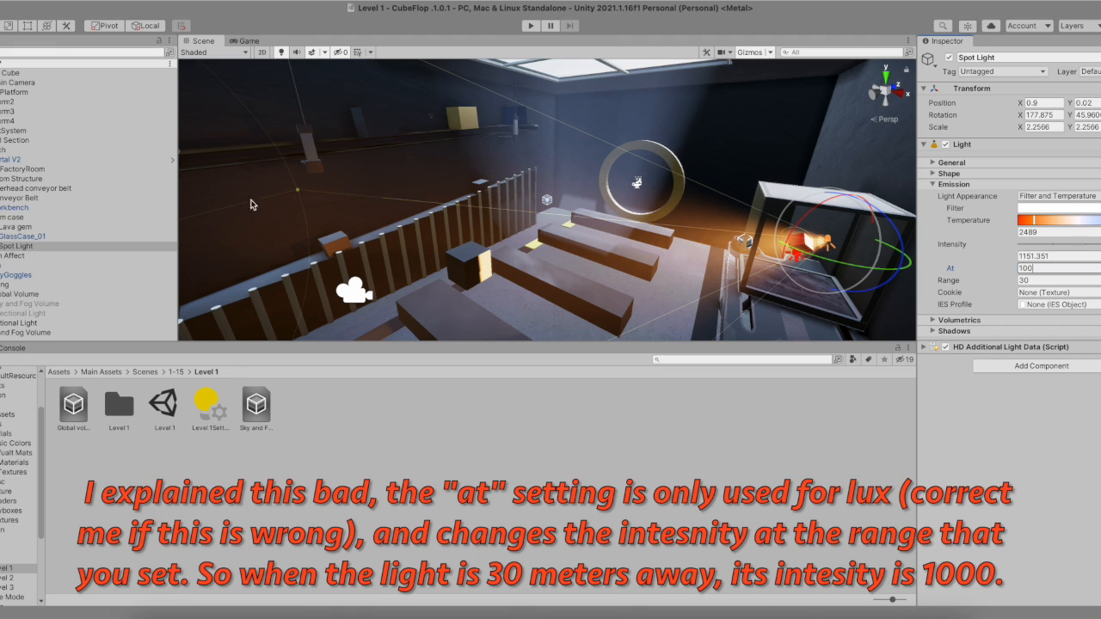
{"action": "left_click", "coordinate": [1063, 281]}
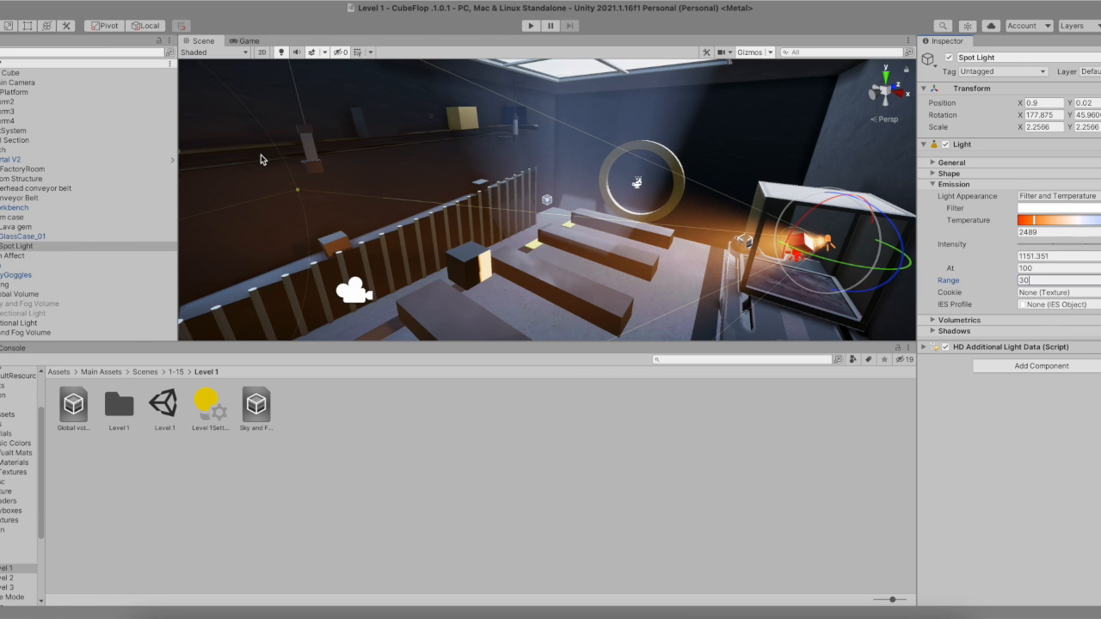
{"action": "left_click", "coordinate": [1047, 268]}
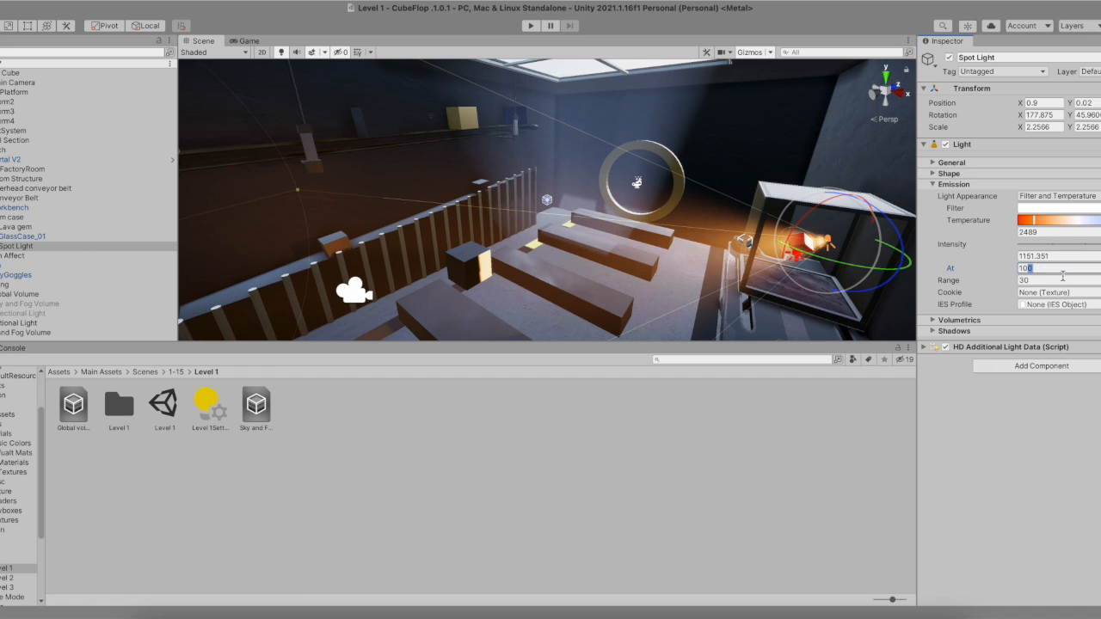
- Expand the Spot Light's Volumetrics and toggle volumetrics off and back on, comparing the Scene and Game views
{"action": "left_click", "coordinate": [959, 320]}
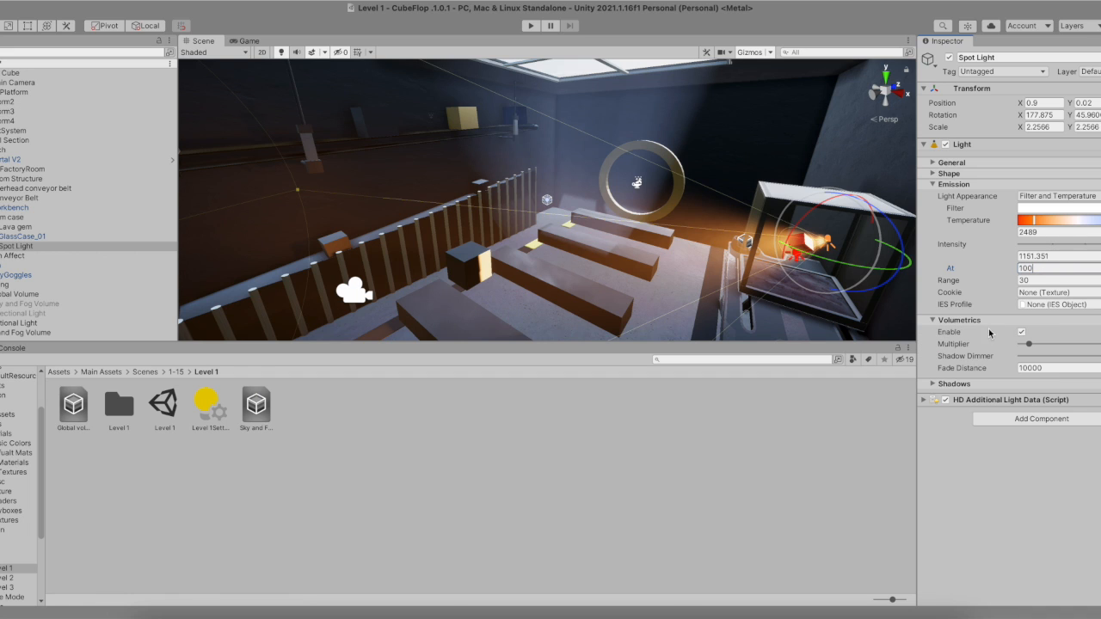
{"action": "left_click", "coordinate": [1022, 332]}
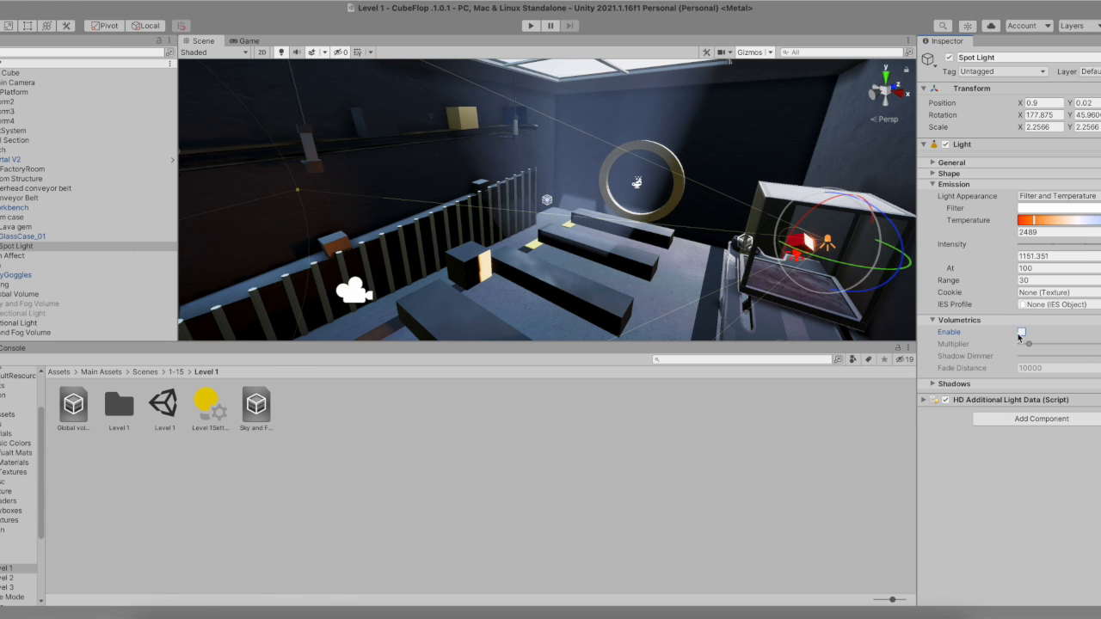
{"action": "left_click", "coordinate": [250, 41]}
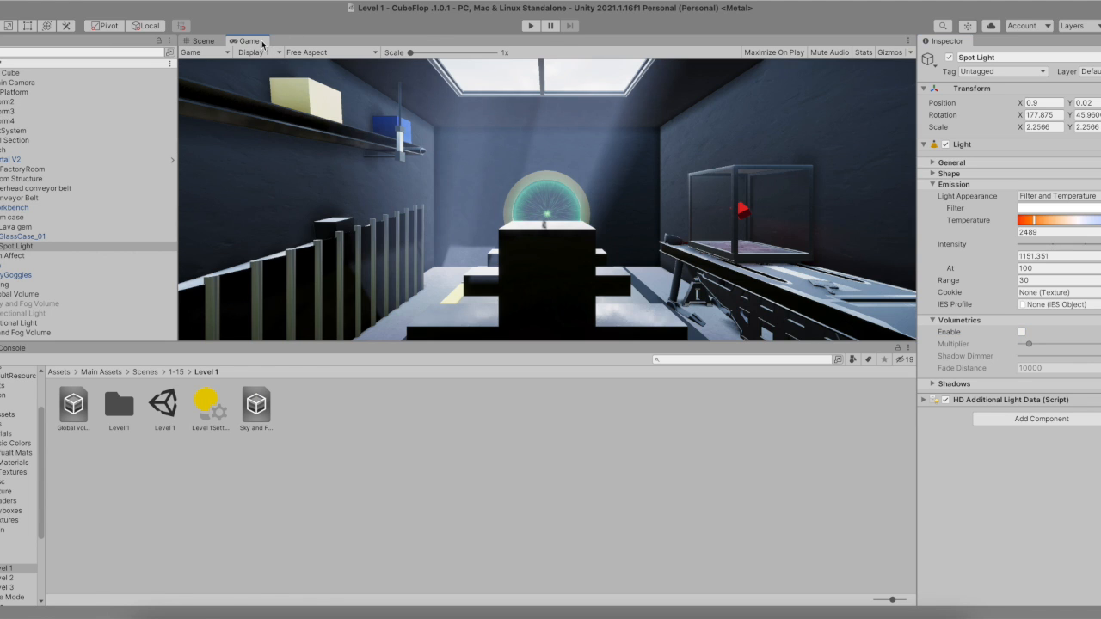
{"action": "left_click", "coordinate": [203, 43]}
{"action": "left_click_drag", "start_coordinate": [343, 156], "coordinate": [317, 152], "text": "alt"}
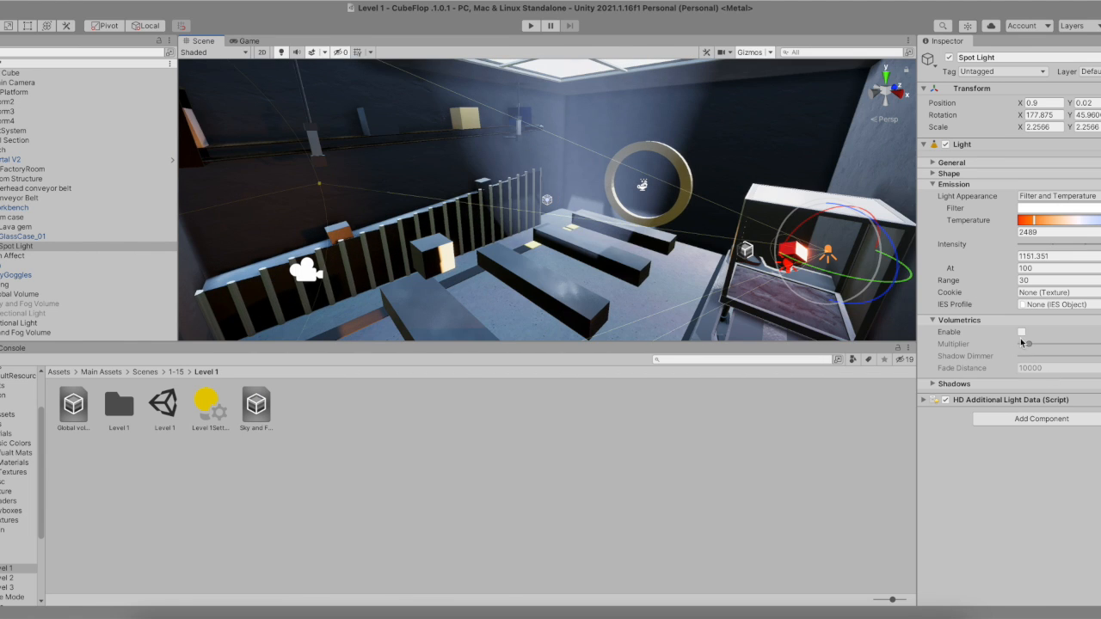
{"action": "left_click", "coordinate": [1021, 332]}
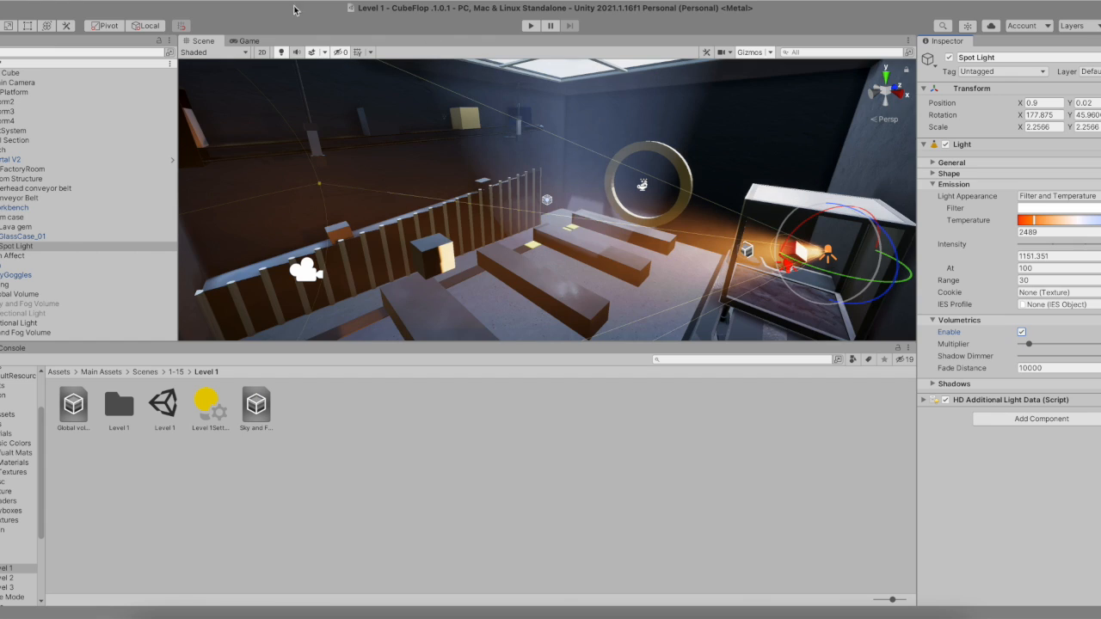
{"action": "left_click", "coordinate": [247, 40]}
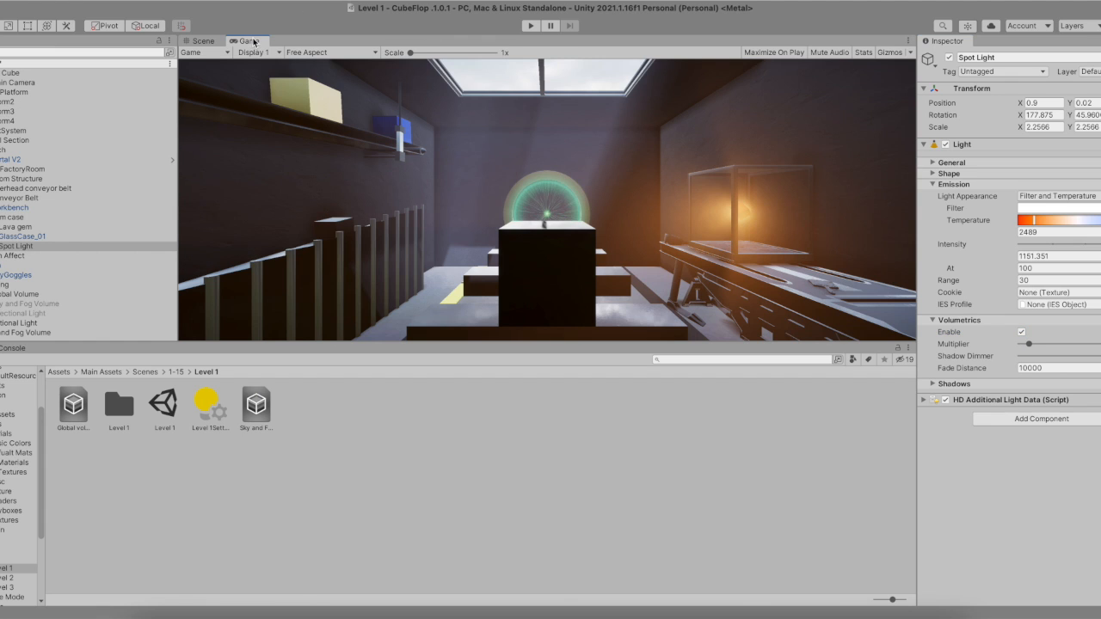
{"action": "left_click", "coordinate": [204, 41]}
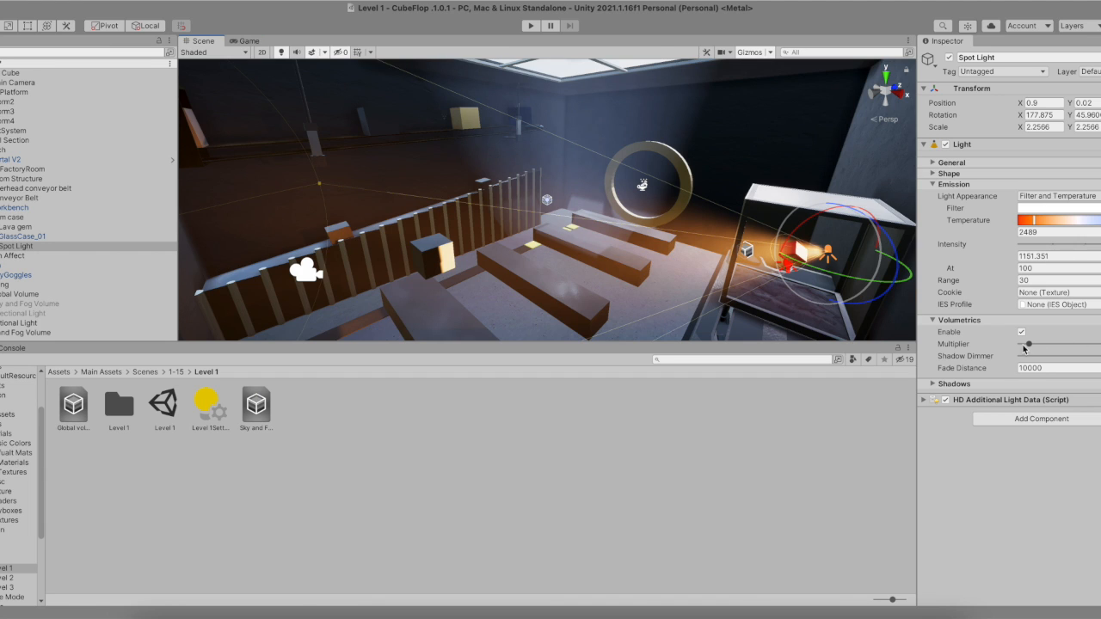
- Try raising the Spot Light's volumetric Multiplier to maximum, then restore it to 1
{"action": "left_click_drag", "start_coordinate": [1030, 344], "coordinate": [1100, 344]}
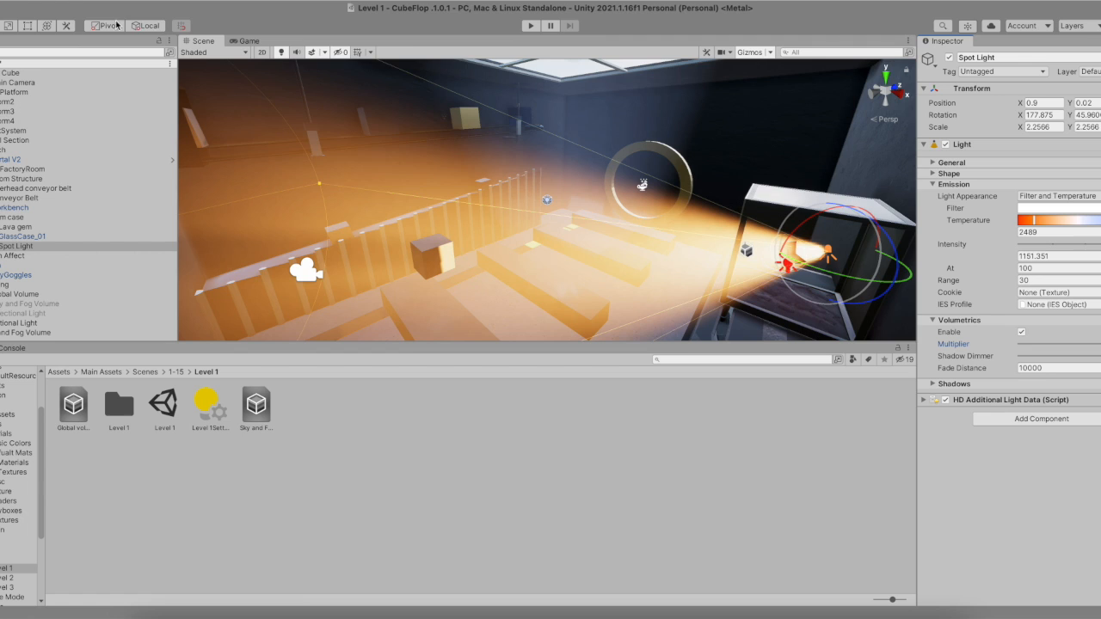
{"action": "left_click", "coordinate": [248, 41]}
{"action": "left_click", "coordinate": [203, 40]}
{"action": "type", "text": "1"}
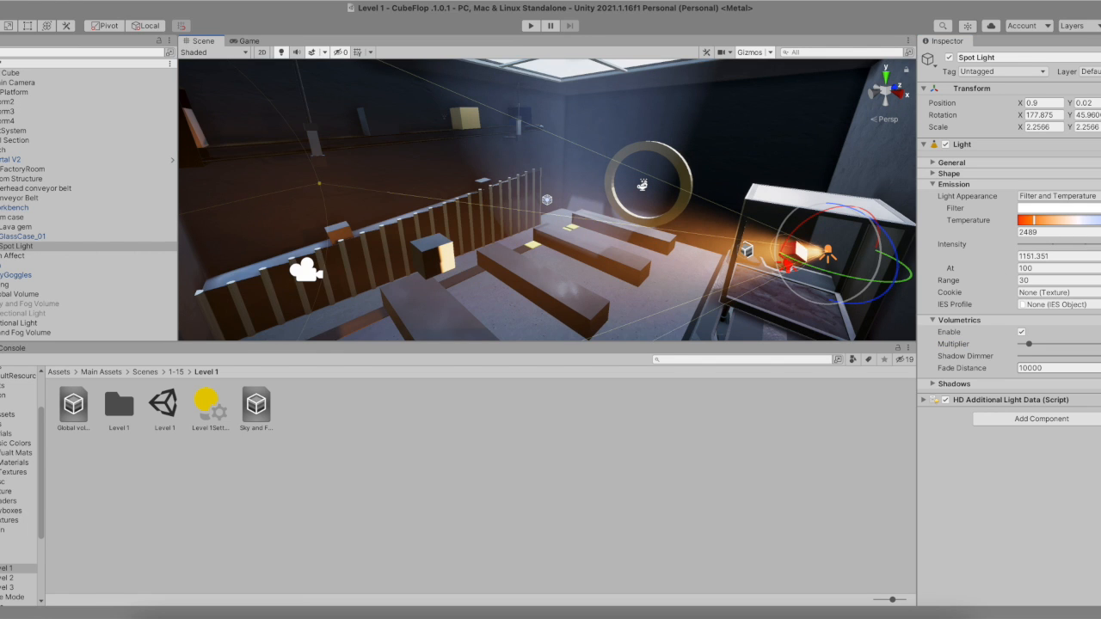
- Collapse Volumetrics, select the Portal Light in the hierarchy, and enable it
{"action": "left_click", "coordinate": [940, 322]}
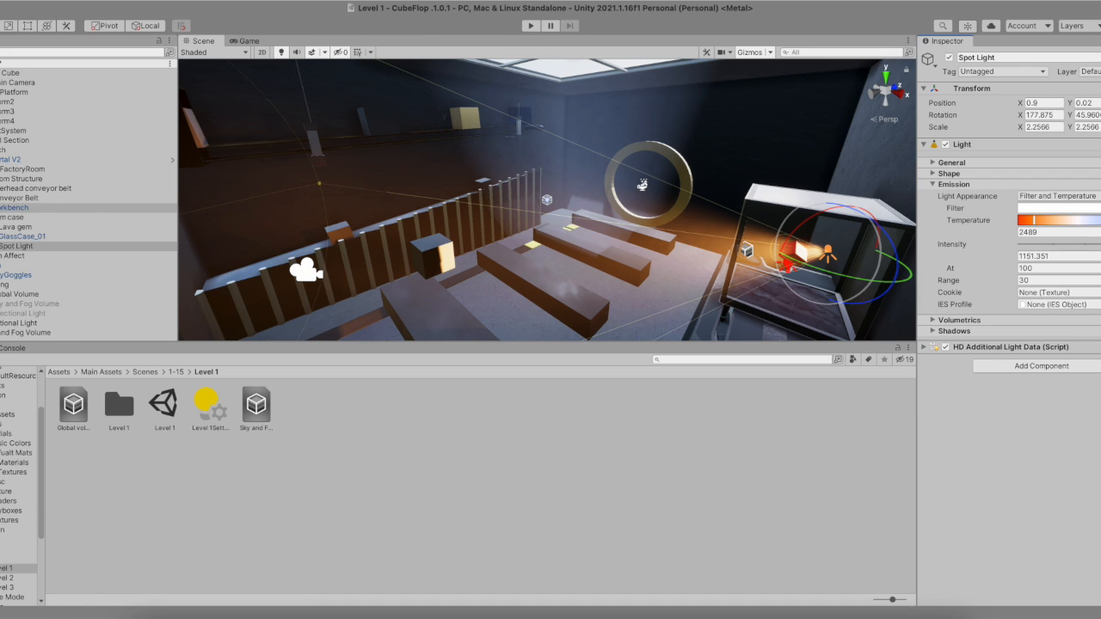
{"action": "left_click", "coordinate": [1, 217]}
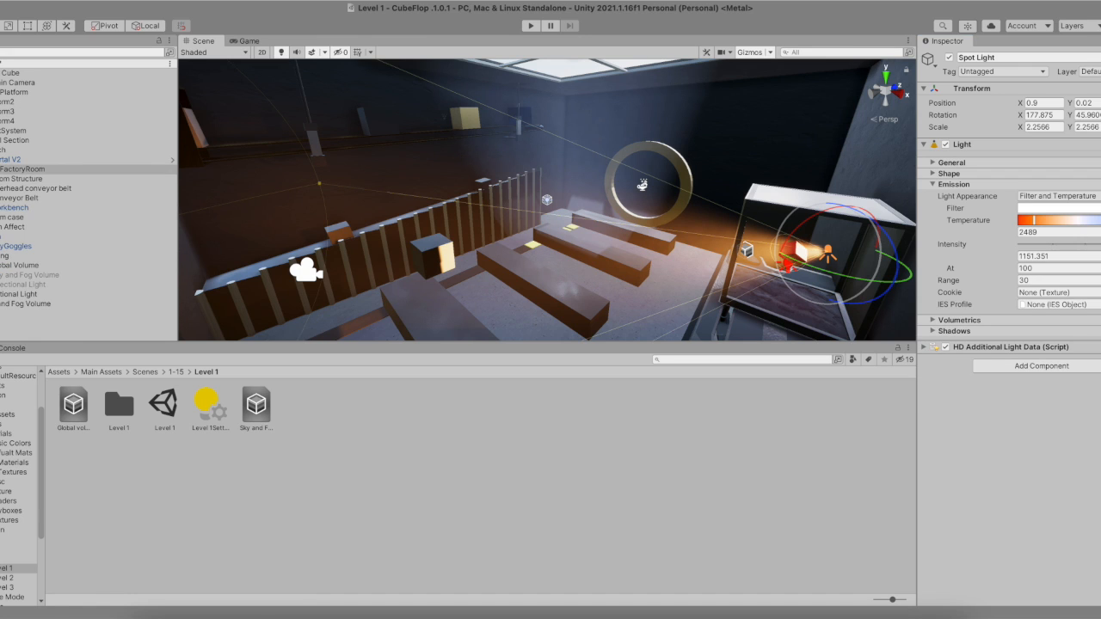
{"action": "left_click", "coordinate": [1, 169]}
{"action": "left_click", "coordinate": [1, 160]}
{"action": "left_click", "coordinate": [2, 179]}
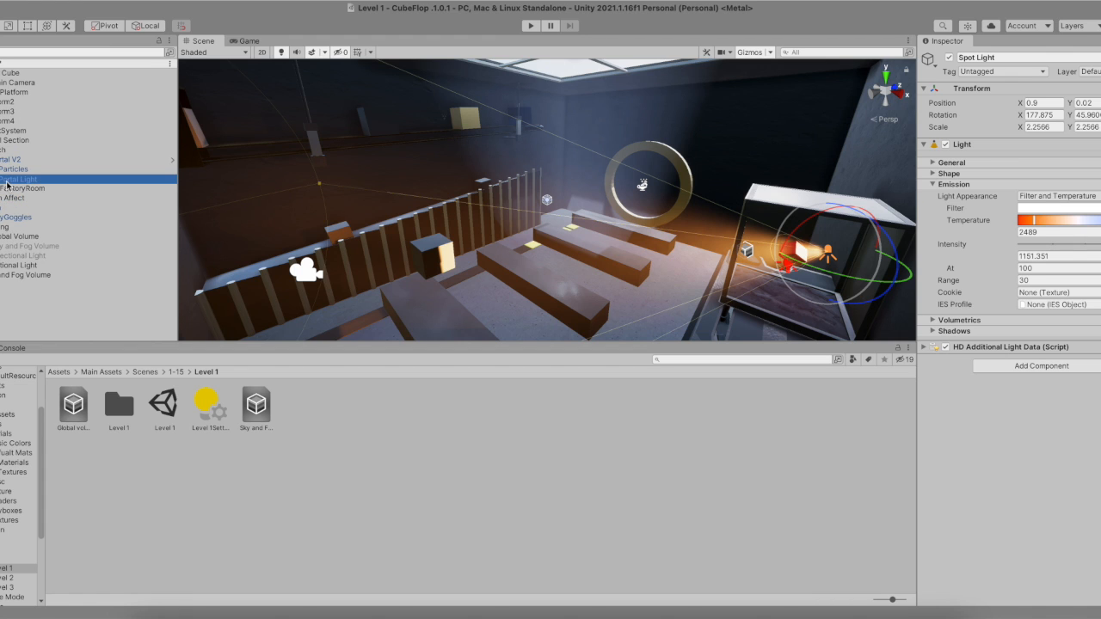
{"action": "left_click", "coordinate": [949, 58]}
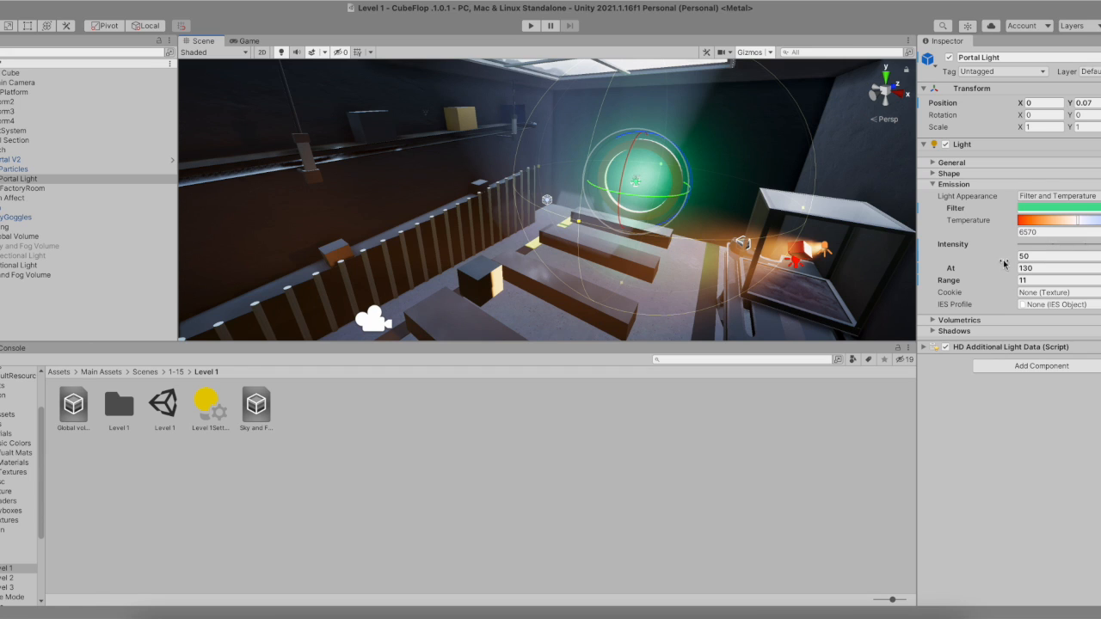
- Expand the Portal Light's Volumetrics settings and enable volumetrics for it
{"action": "left_click", "coordinate": [1055, 270]}
{"action": "left_click", "coordinate": [1039, 281]}
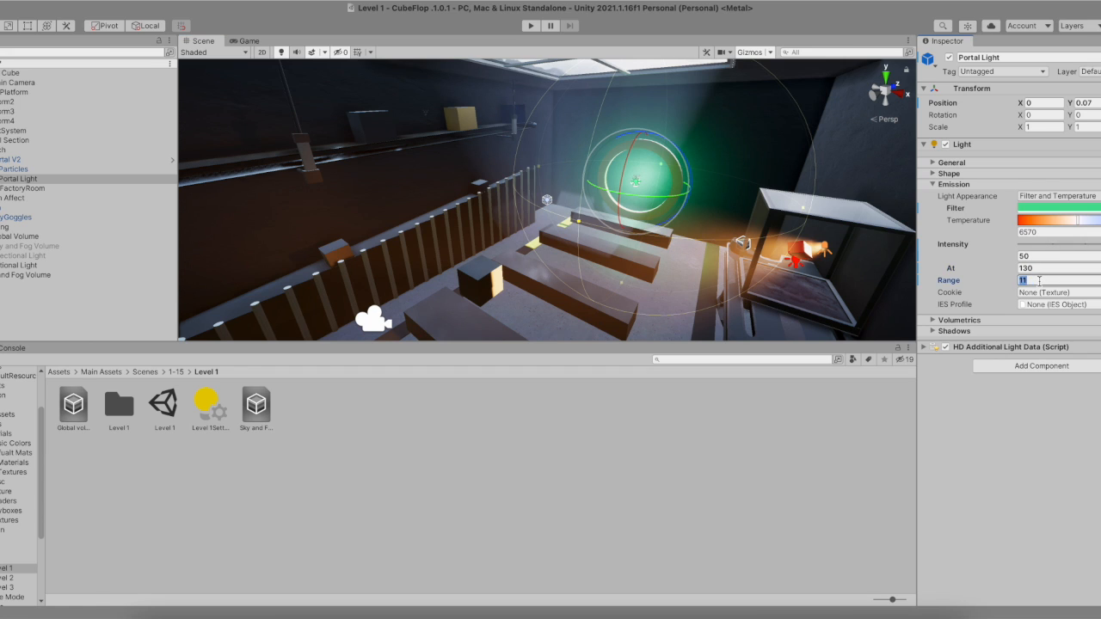
{"action": "left_click", "coordinate": [955, 320]}
{"action": "left_click", "coordinate": [1023, 333]}
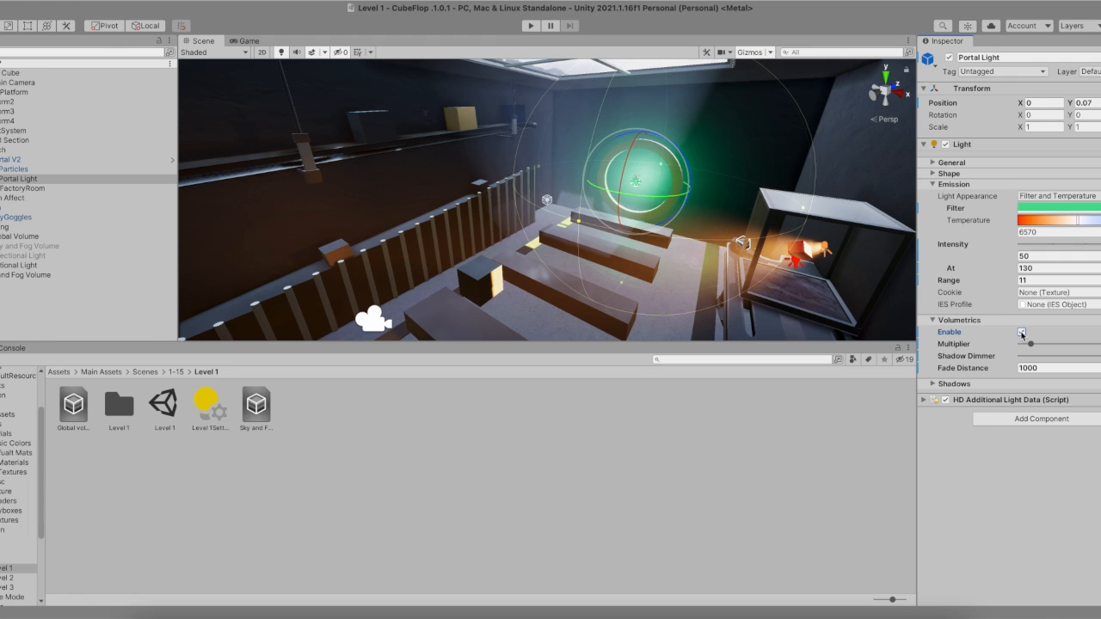
{"action": "left_click", "coordinate": [1022, 333]}
{"action": "left_click", "coordinate": [1022, 332]}
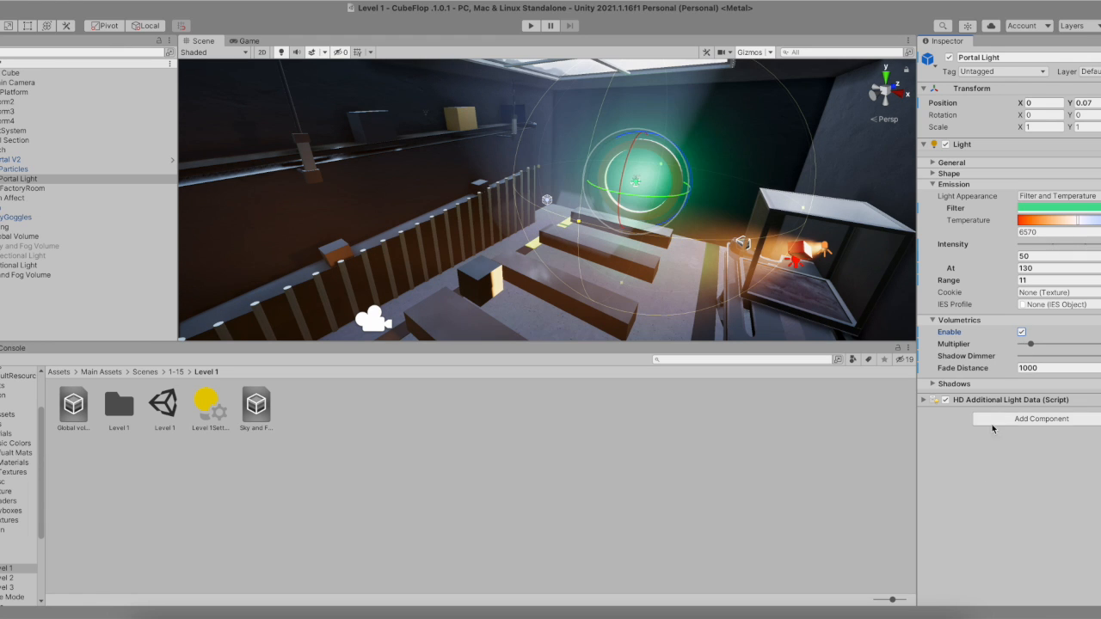